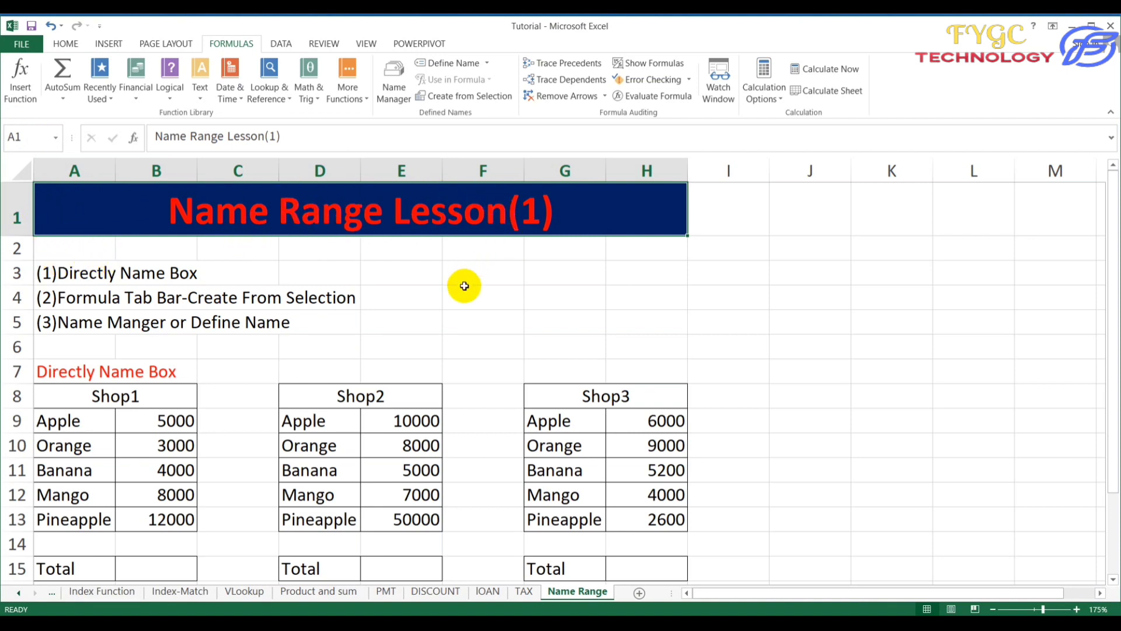
{"action": "left_click", "coordinate": [511, 308]}
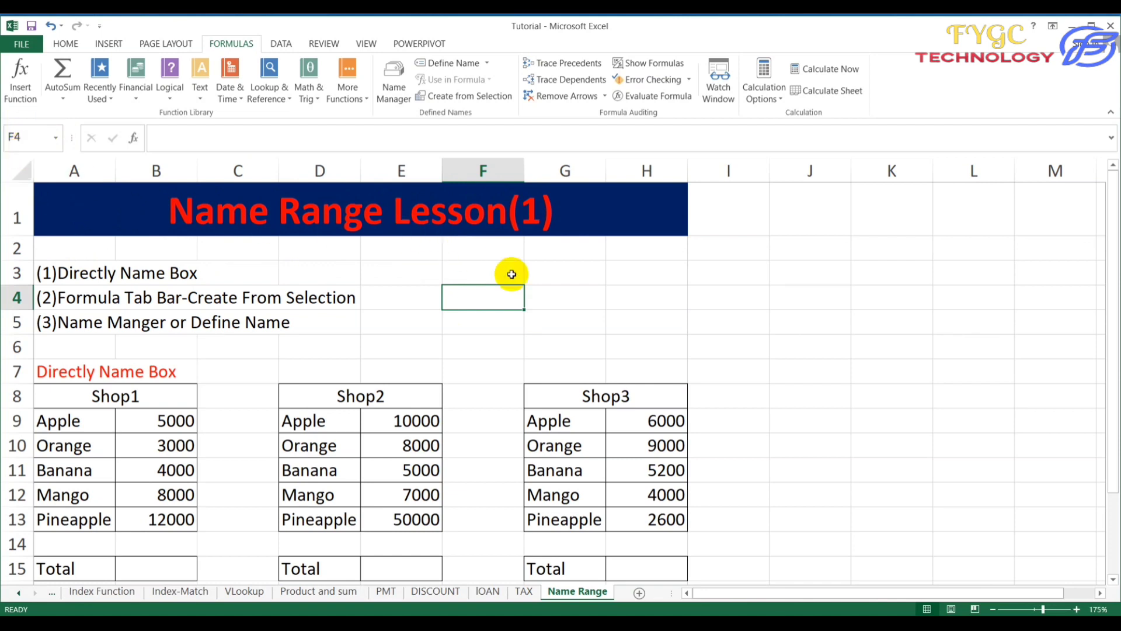
{"action": "left_click", "coordinate": [596, 298]}
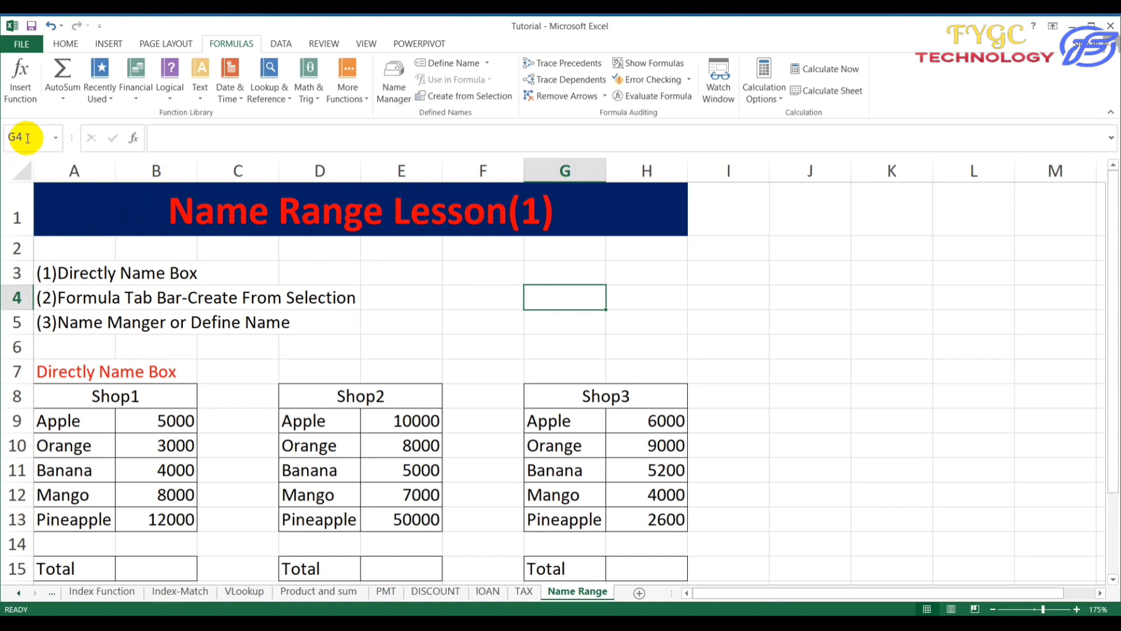
{"action": "left_click", "coordinate": [709, 317]}
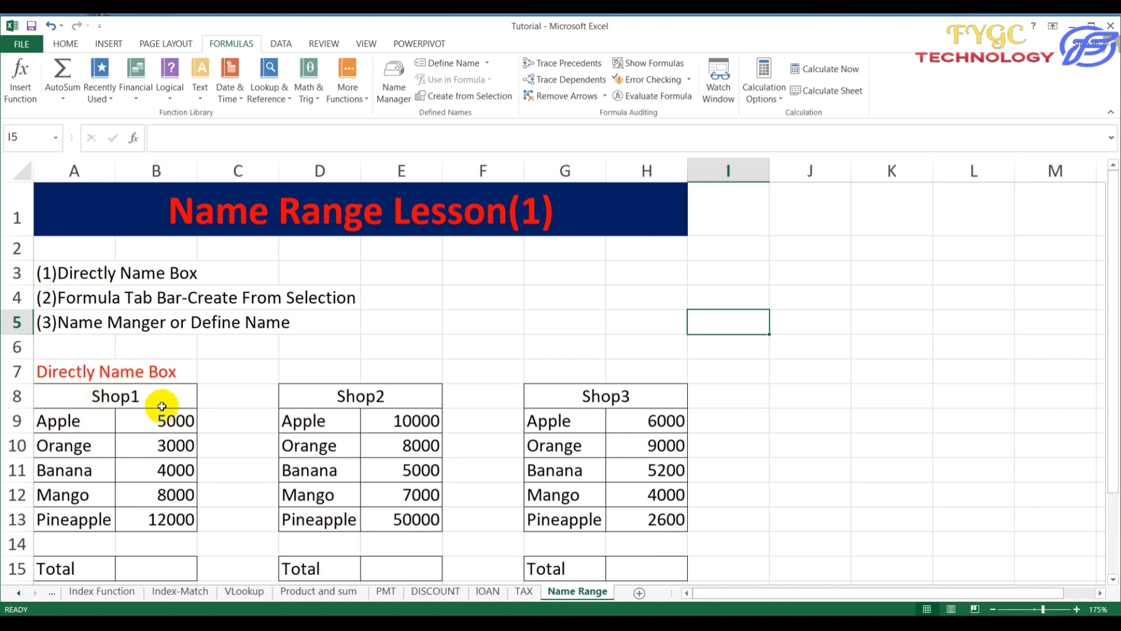
{"action": "left_click", "coordinate": [187, 423]}
{"action": "scroll", "coordinate": [187, 422], "scroll_direction": "down", "scroll_amount": 1}
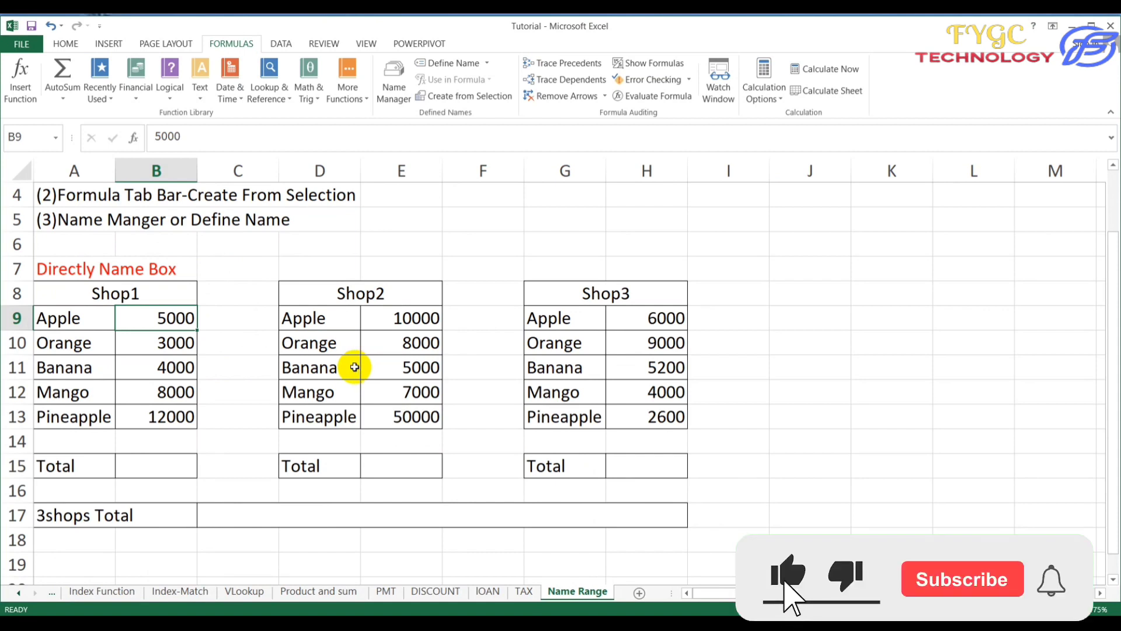
{"action": "scroll", "coordinate": [350, 363], "scroll_direction": "up", "scroll_amount": 1}
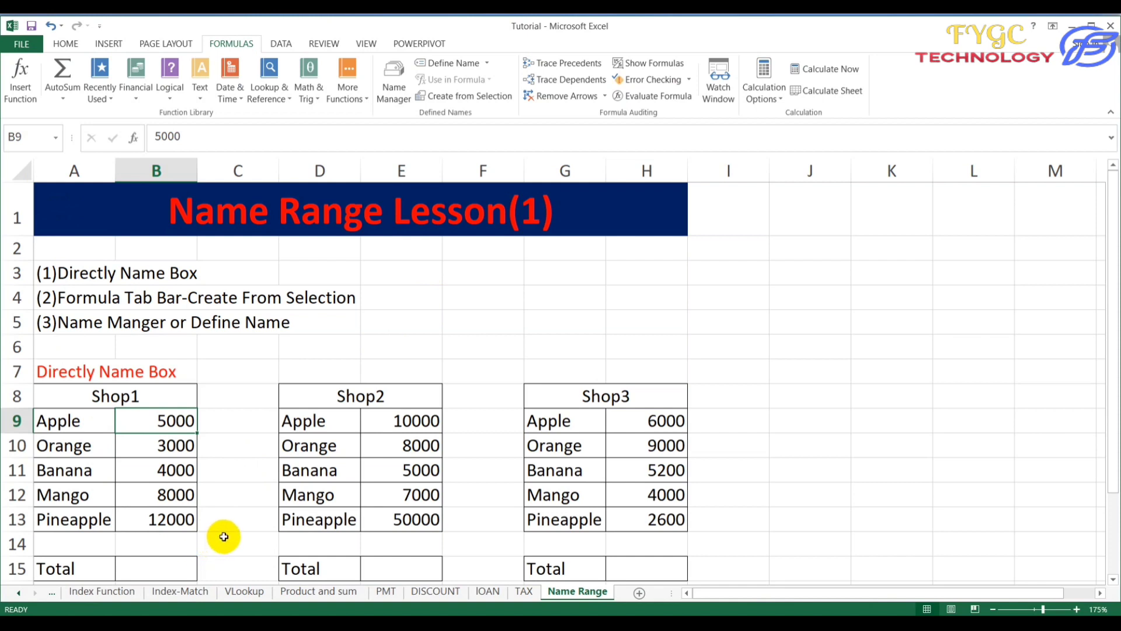
Assign the range name Shop1 to the first shop's price cells B9:B13.
{"action": "scroll", "coordinate": [236, 516], "scroll_direction": "down", "scroll_amount": 1}
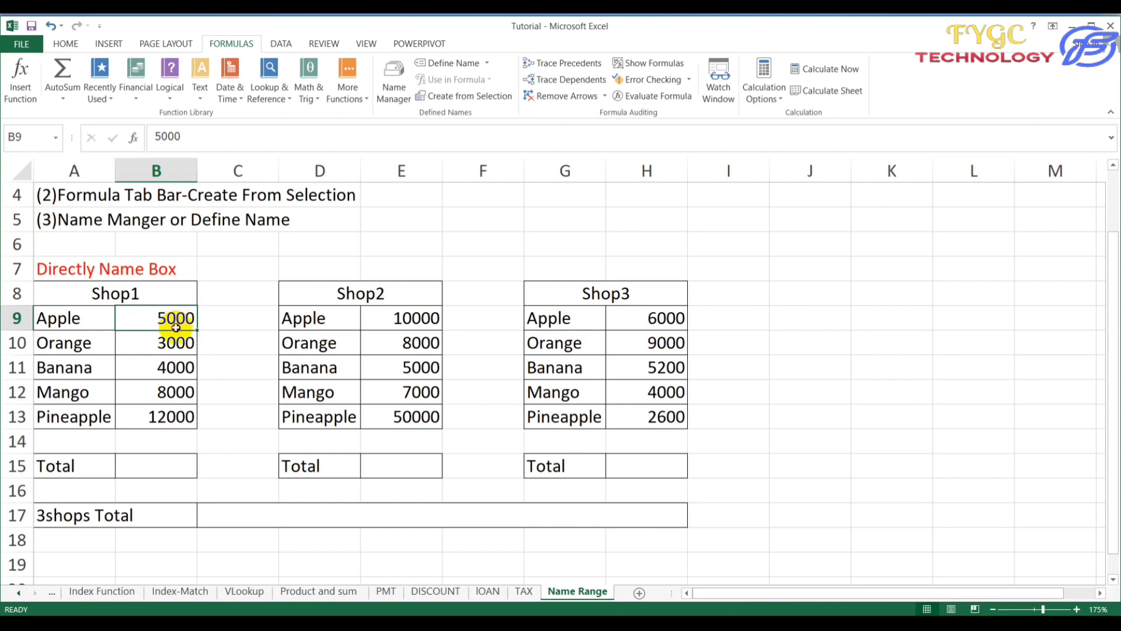
{"action": "left_click_drag", "start_coordinate": [175, 328], "coordinate": [174, 415]}
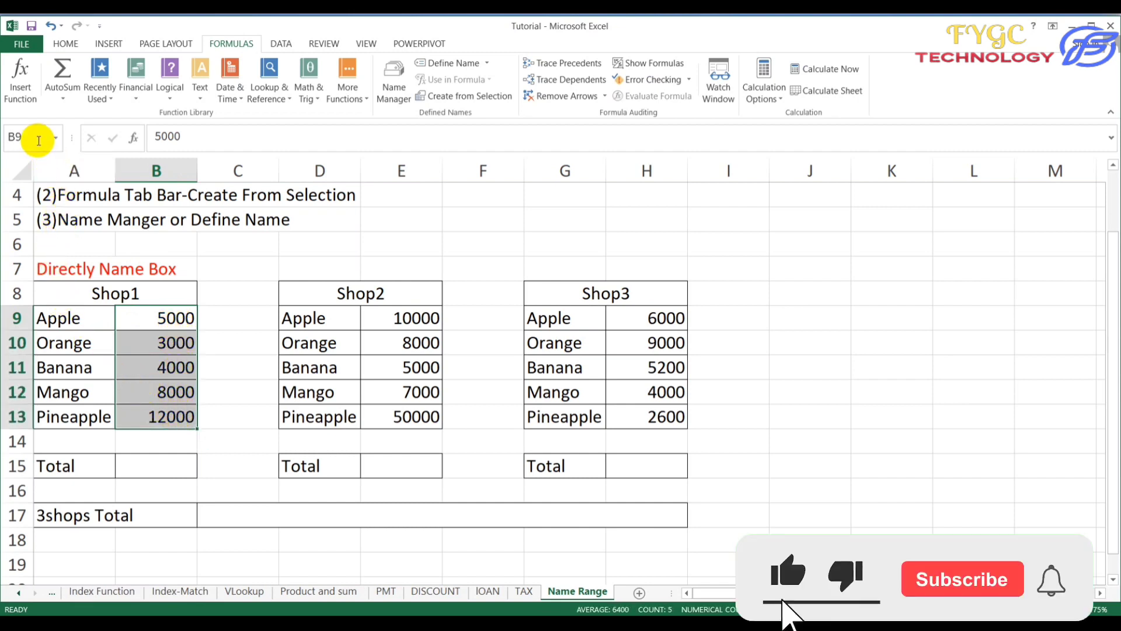
{"action": "left_click", "coordinate": [38, 141]}
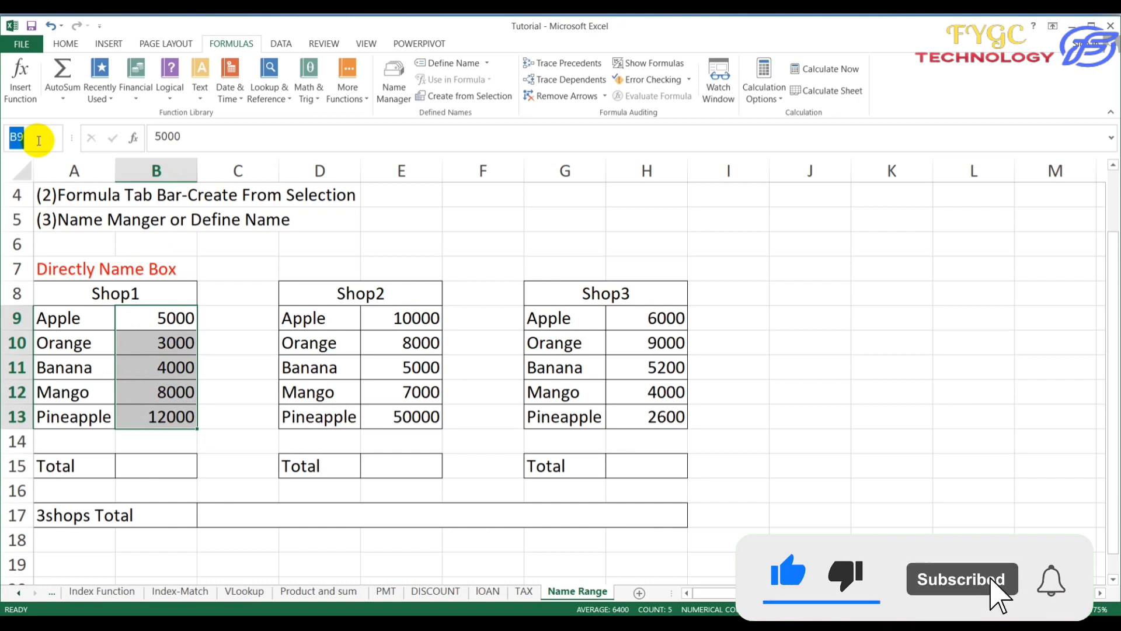
{"action": "type", "text": "Shop1"}
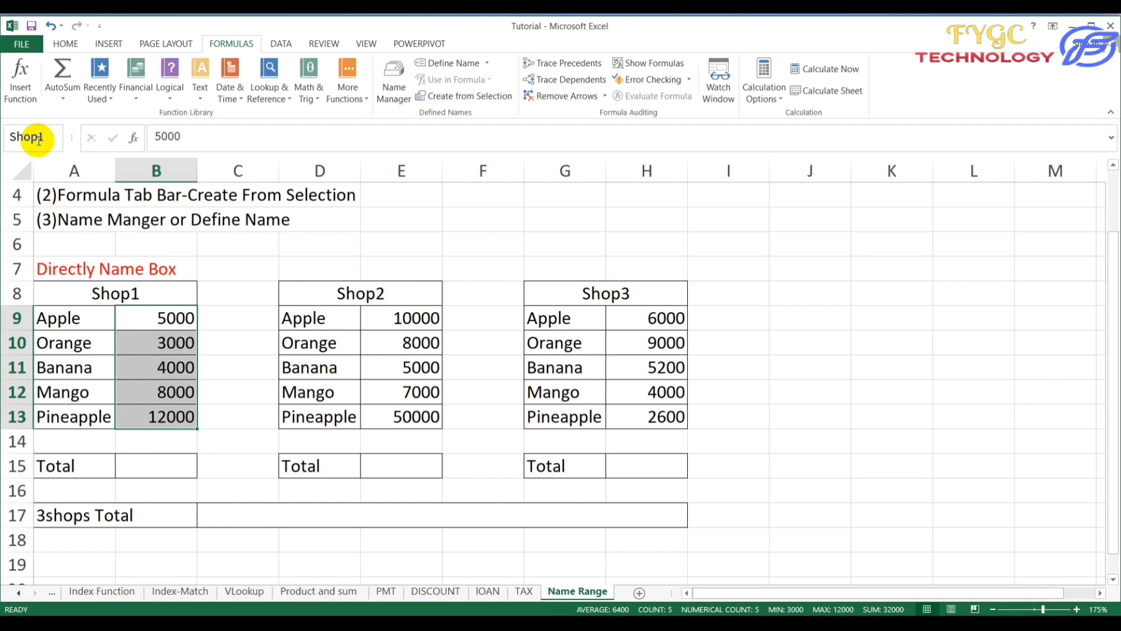
{"action": "key", "text": "Return"}
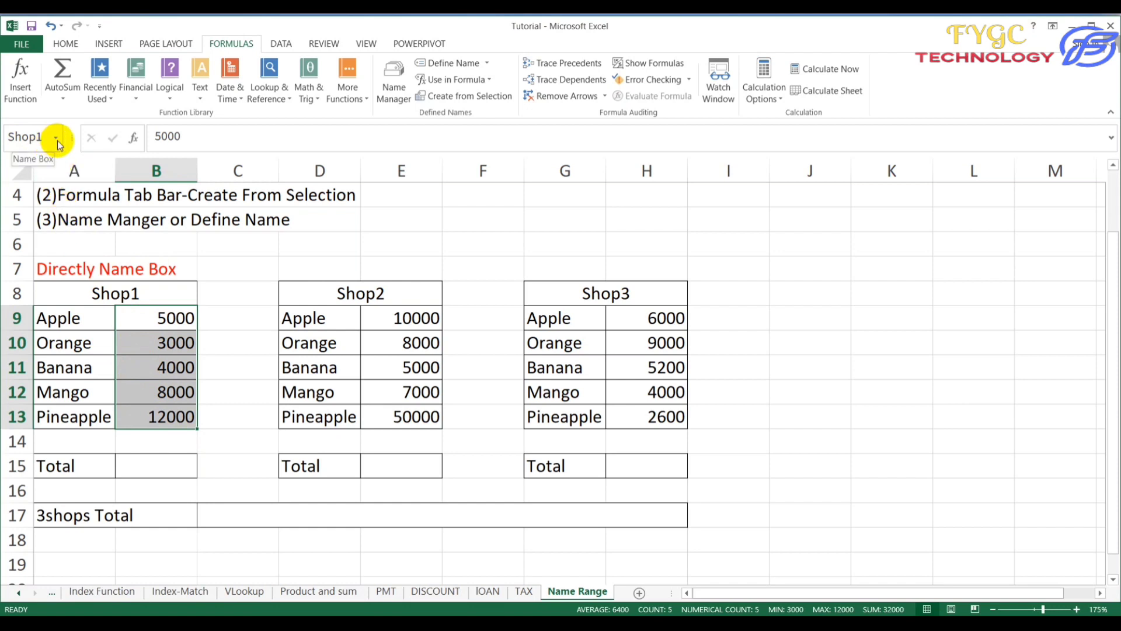
Check the named range Shop1 by jumping to it from an empty cell outside the range.
{"action": "left_click", "coordinate": [57, 140]}
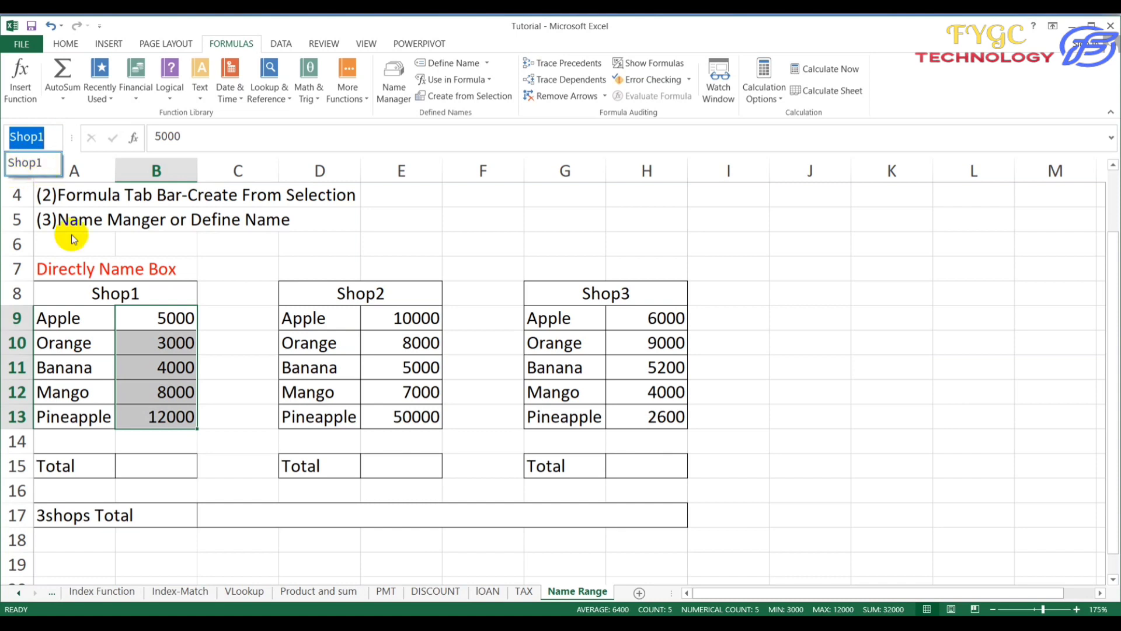
{"action": "left_click", "coordinate": [239, 415]}
{"action": "left_click", "coordinate": [240, 415]}
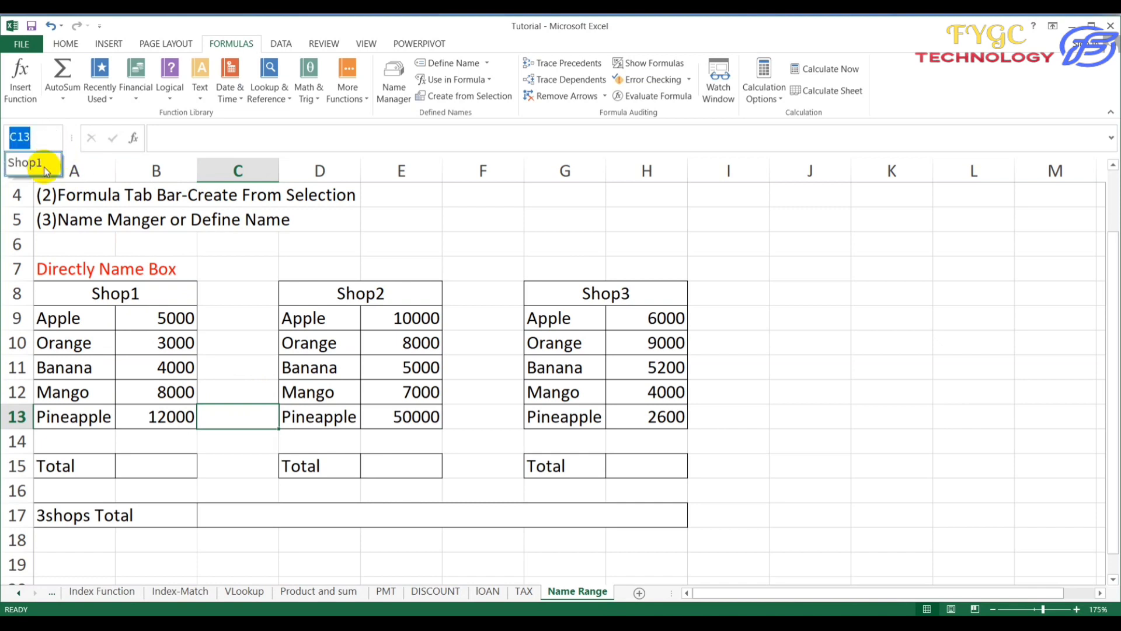
{"action": "left_click", "coordinate": [37, 166]}
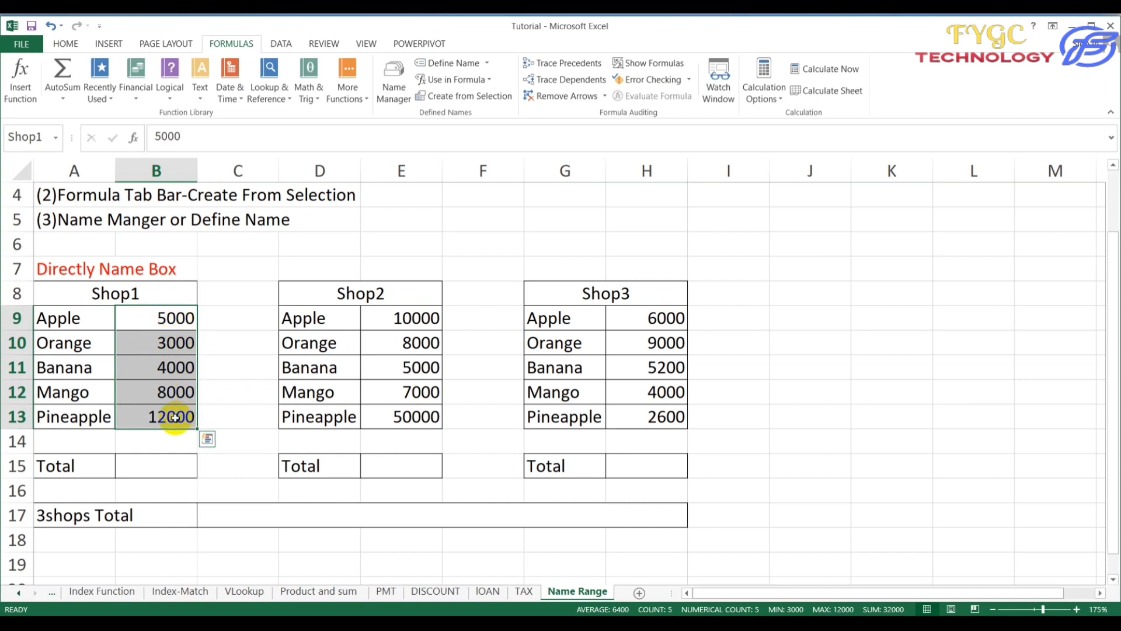
Assign the range name Shop2 to the second shop's price cells E9:E13.
{"action": "left_click", "coordinate": [356, 394]}
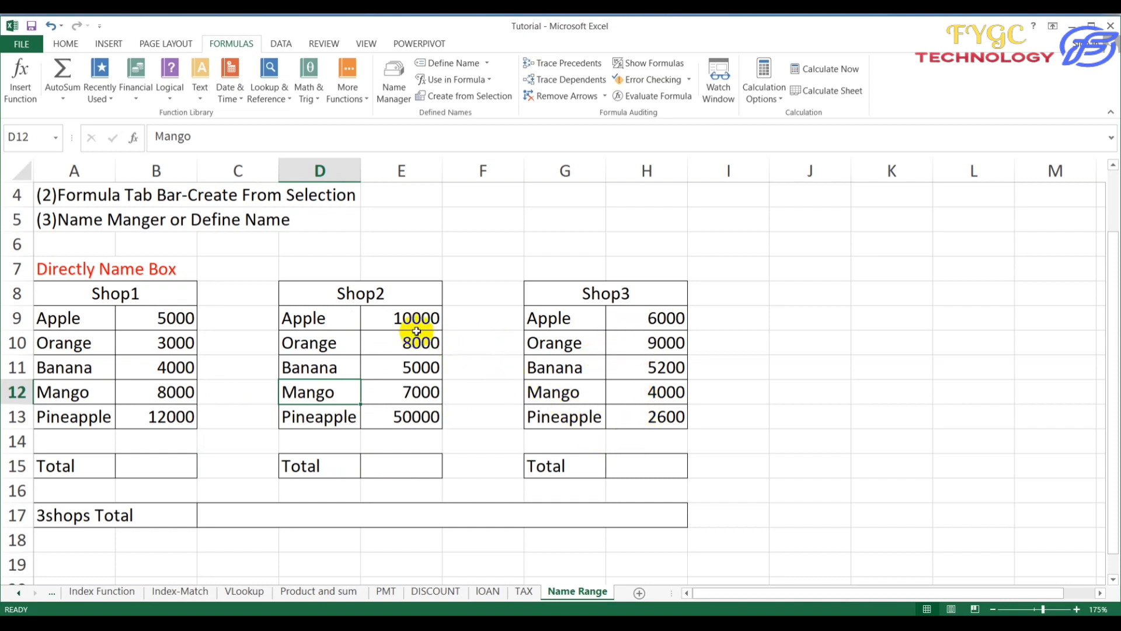
{"action": "left_click_drag", "start_coordinate": [412, 321], "coordinate": [413, 418]}
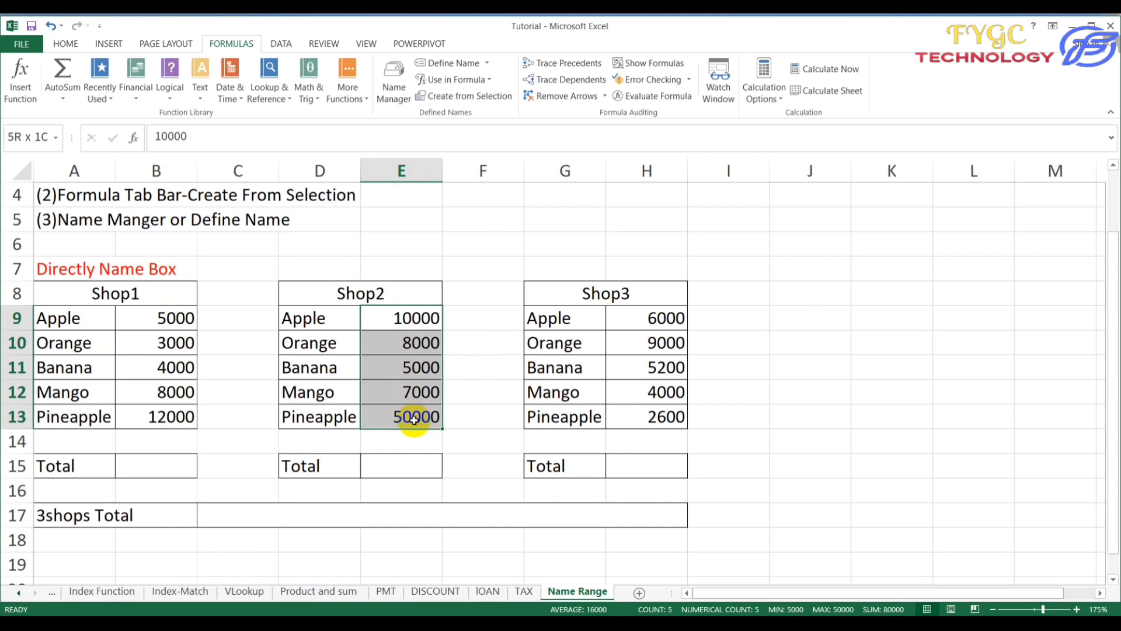
{"action": "left_click", "coordinate": [33, 138]}
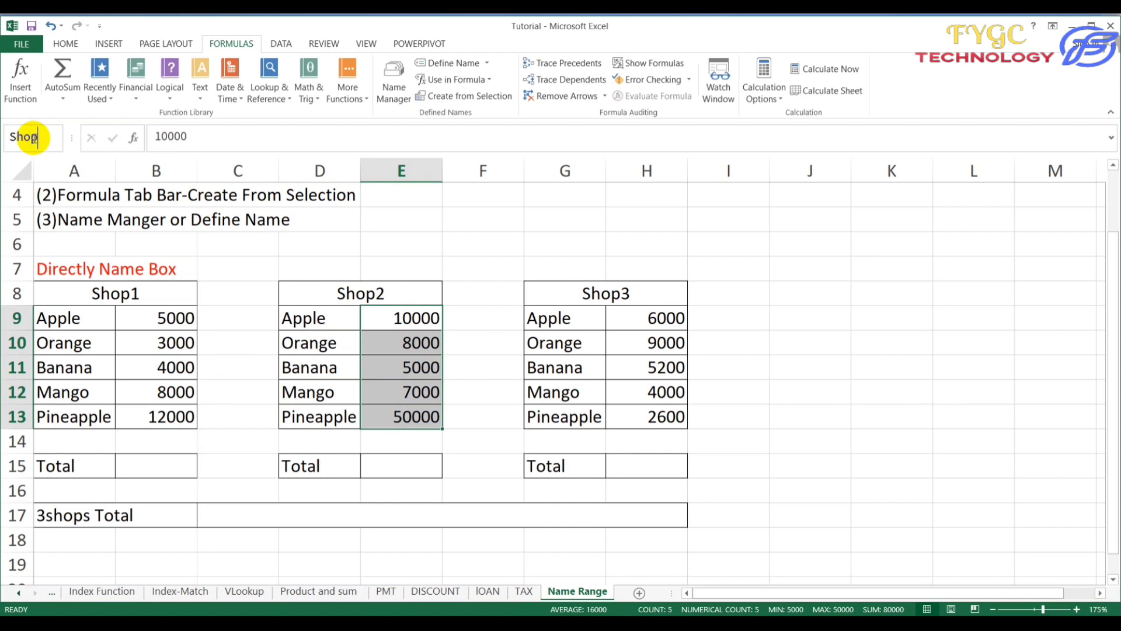
{"action": "key", "text": "Return"}
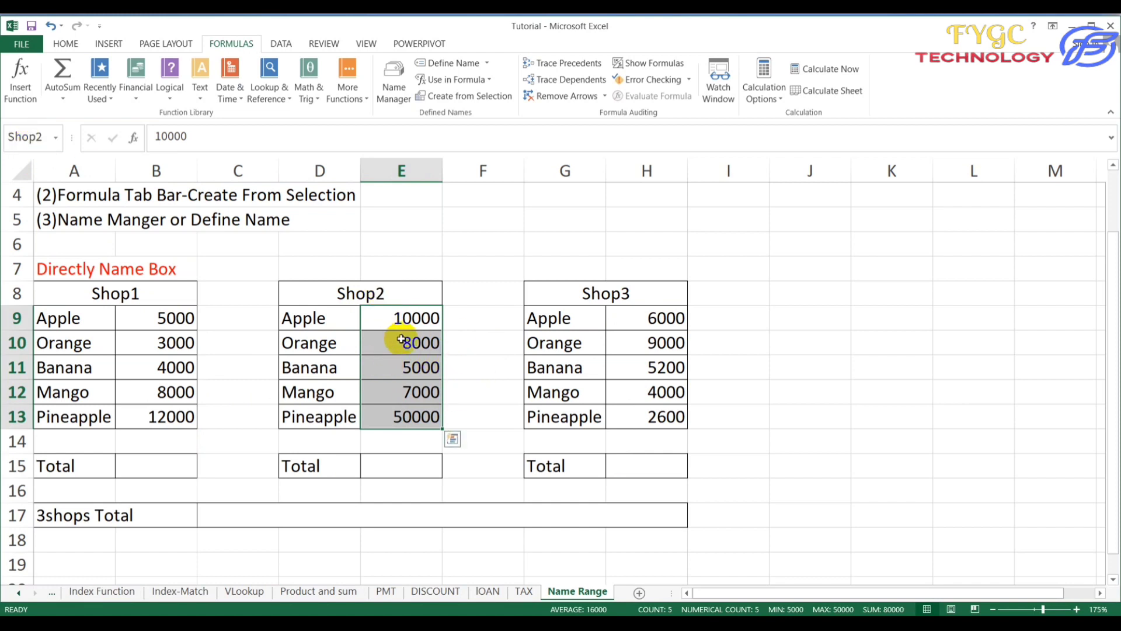
Assign the range name Shop3 to the third shop's price cells H9:H13.
{"action": "left_click_drag", "start_coordinate": [648, 325], "coordinate": [644, 416]}
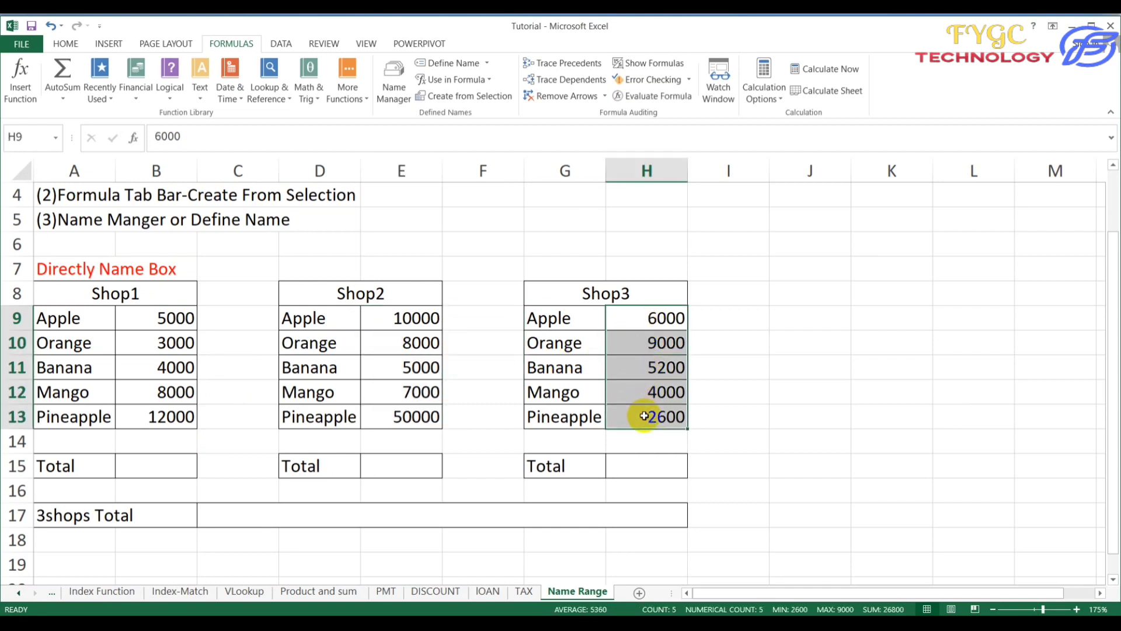
{"action": "left_click", "coordinate": [35, 145]}
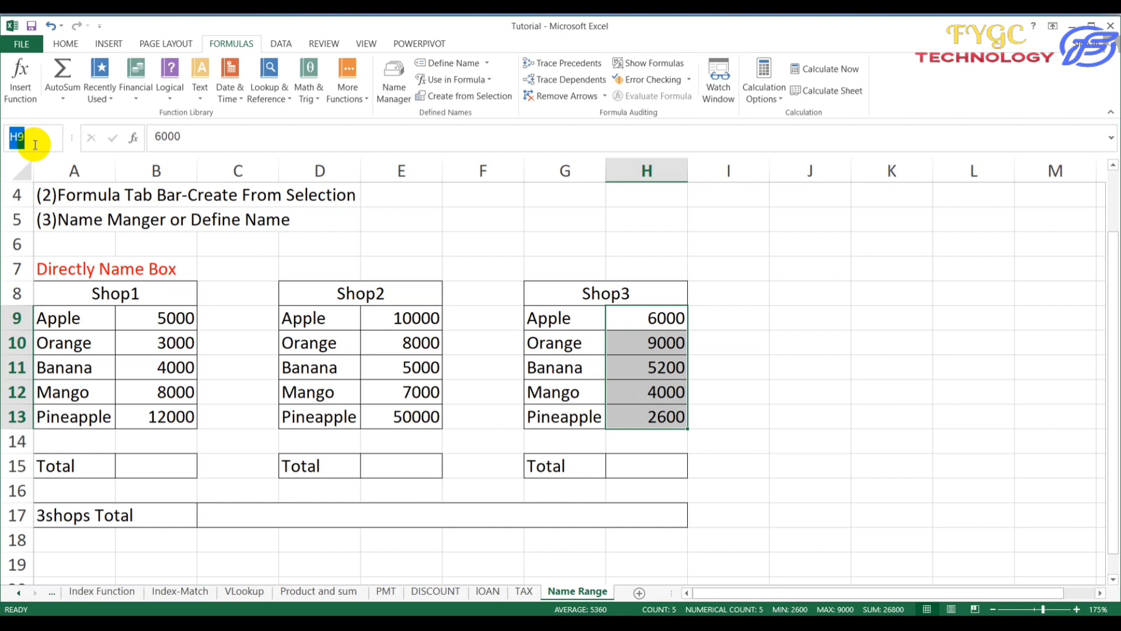
{"action": "type", "text": "Shop3"}
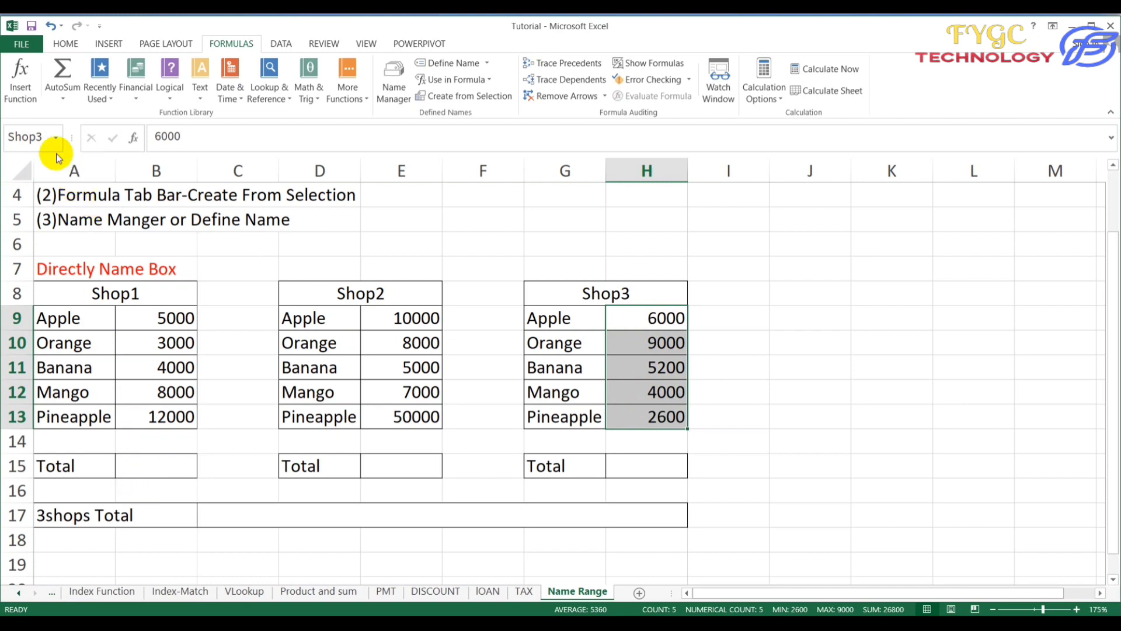
Review the list of defined names and jump to the ranges Shop2 and Shop1 to check them.
{"action": "left_click", "coordinate": [54, 140]}
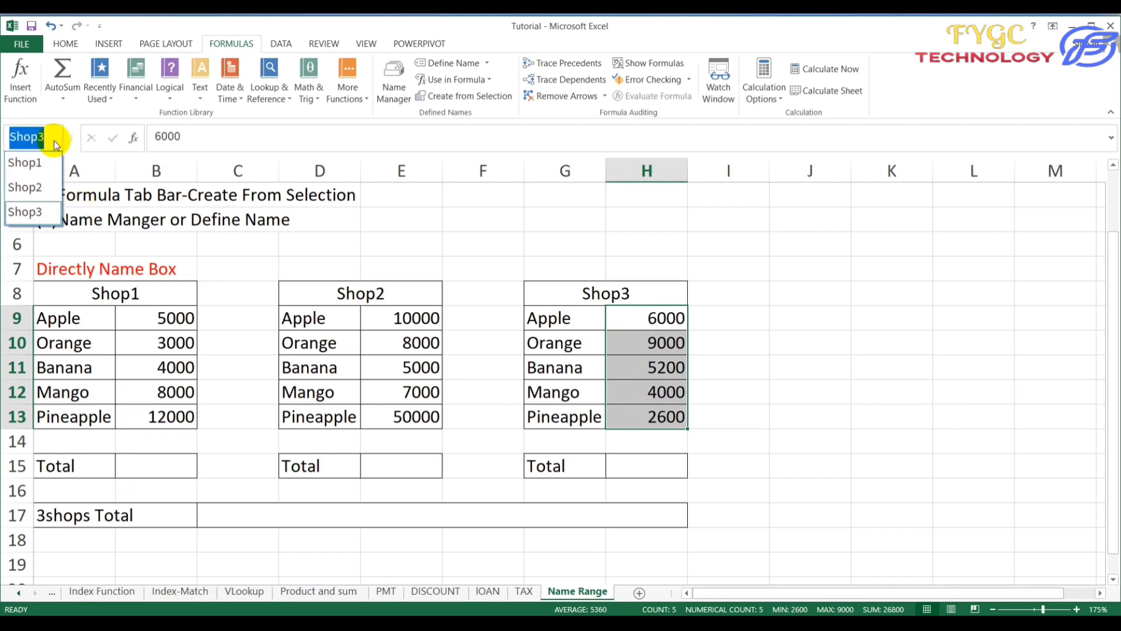
{"action": "left_click", "coordinate": [50, 185]}
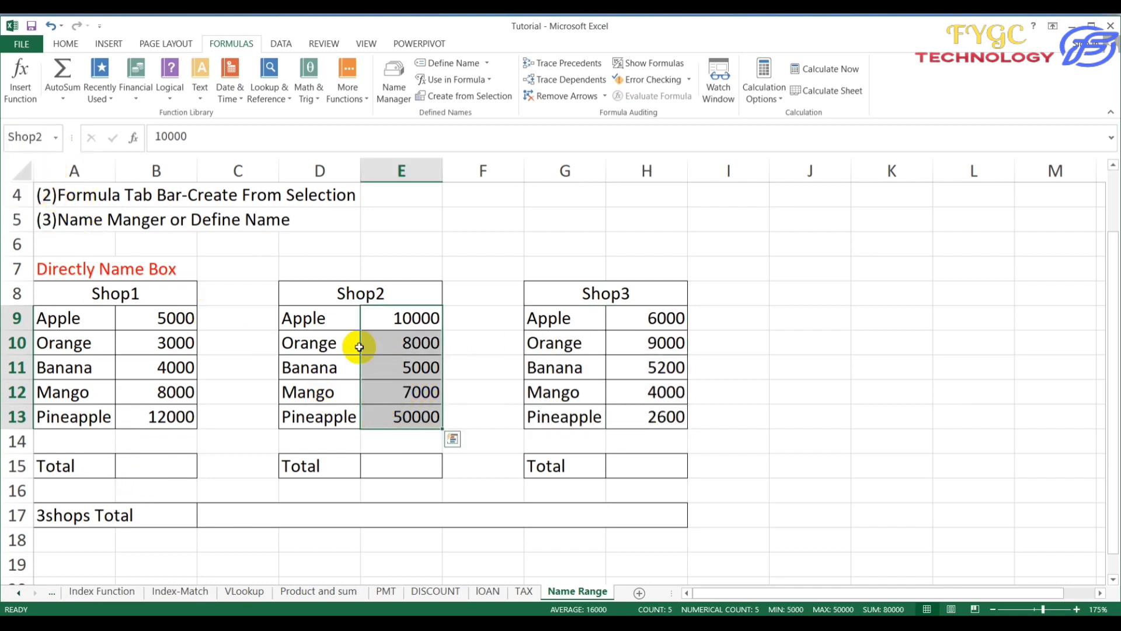
{"action": "left_click", "coordinate": [56, 138]}
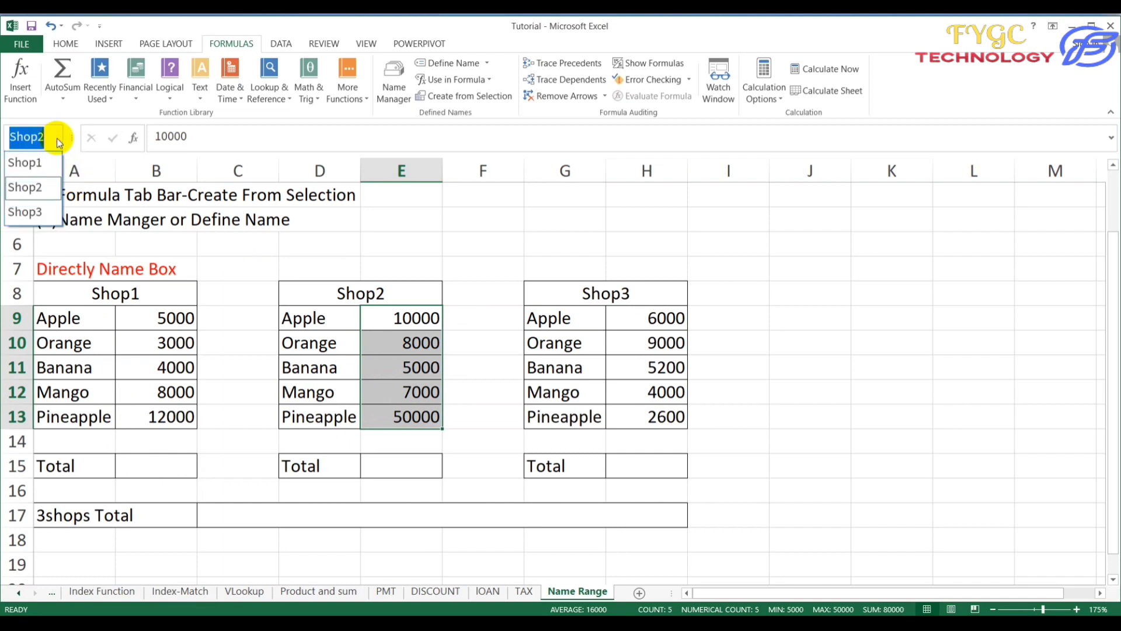
{"action": "left_click", "coordinate": [45, 168]}
{"action": "left_click", "coordinate": [230, 415]}
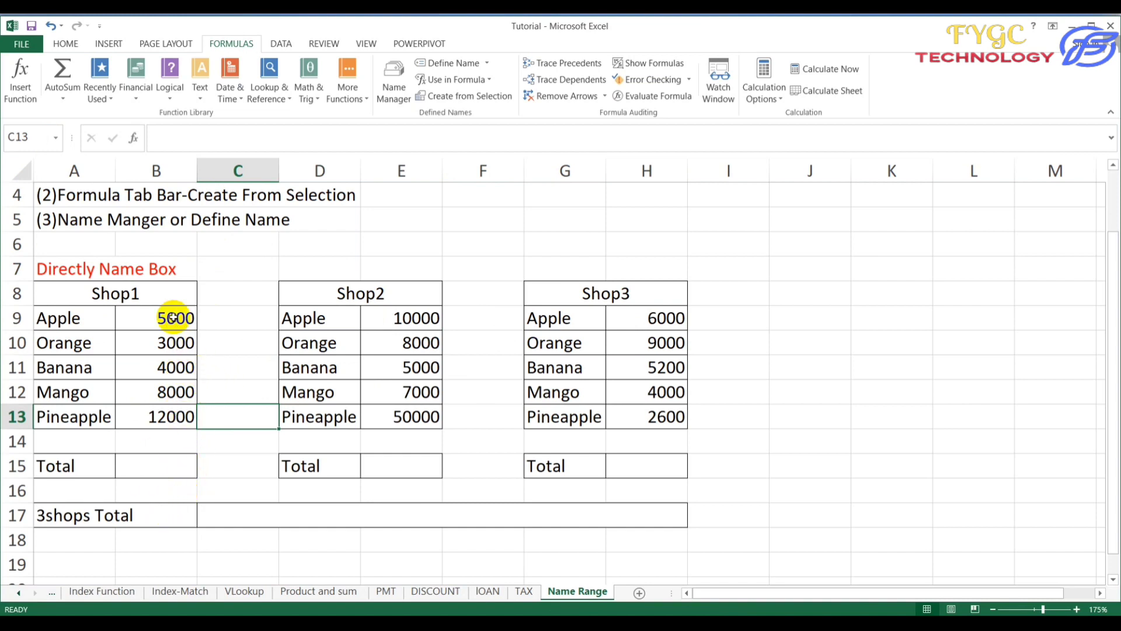
{"action": "left_click", "coordinate": [138, 461]}
{"action": "left_click", "coordinate": [404, 466]}
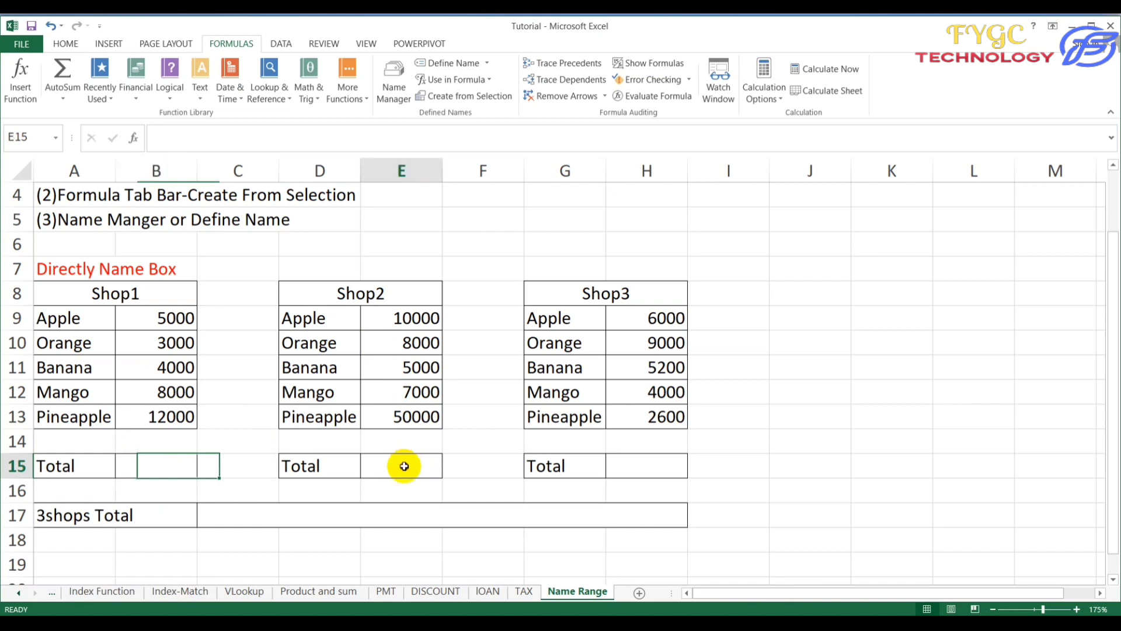
{"action": "left_click", "coordinate": [638, 457]}
Total the first shop's prices in B15 with the formula =sum(shop1), using the named range.
{"action": "left_click", "coordinate": [153, 465]}
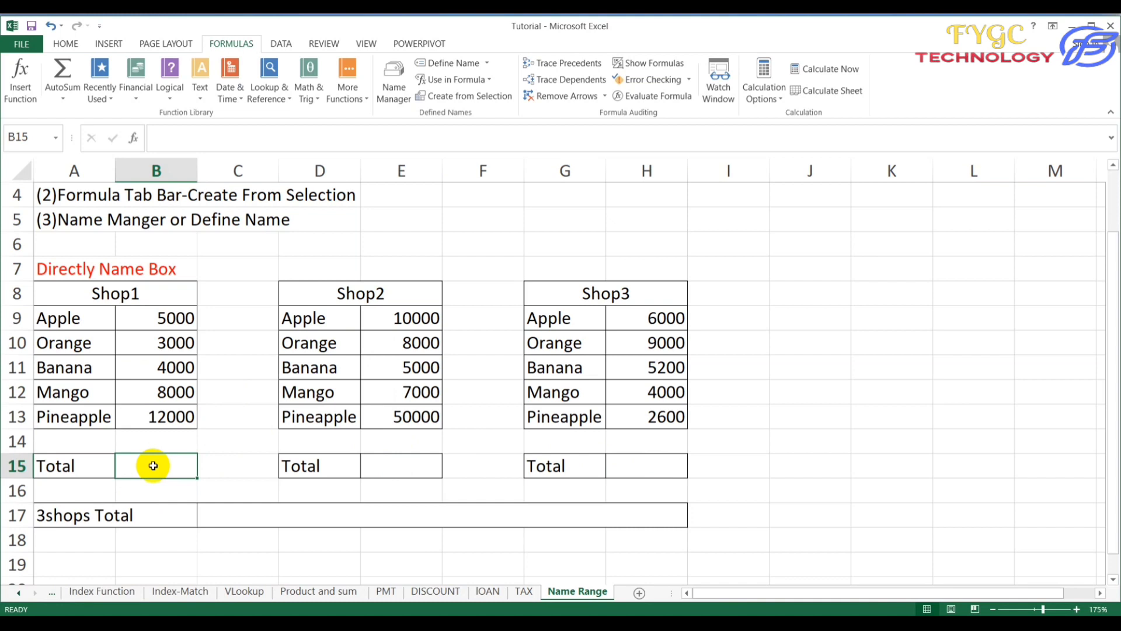
{"action": "type", "text": "=sum"}
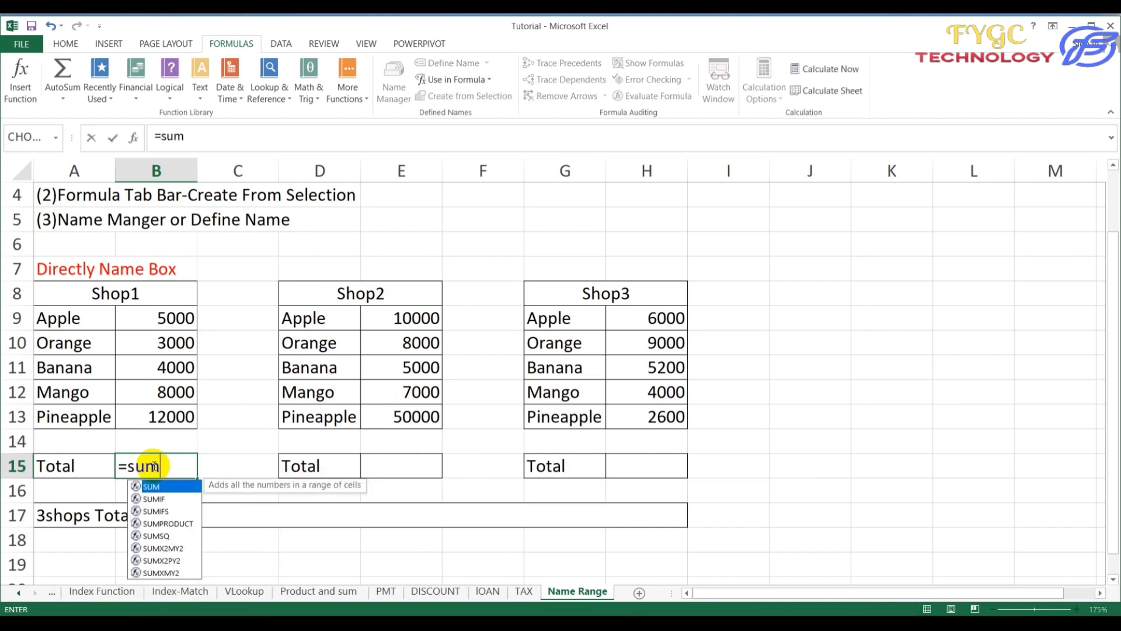
{"action": "type", "text": "("}
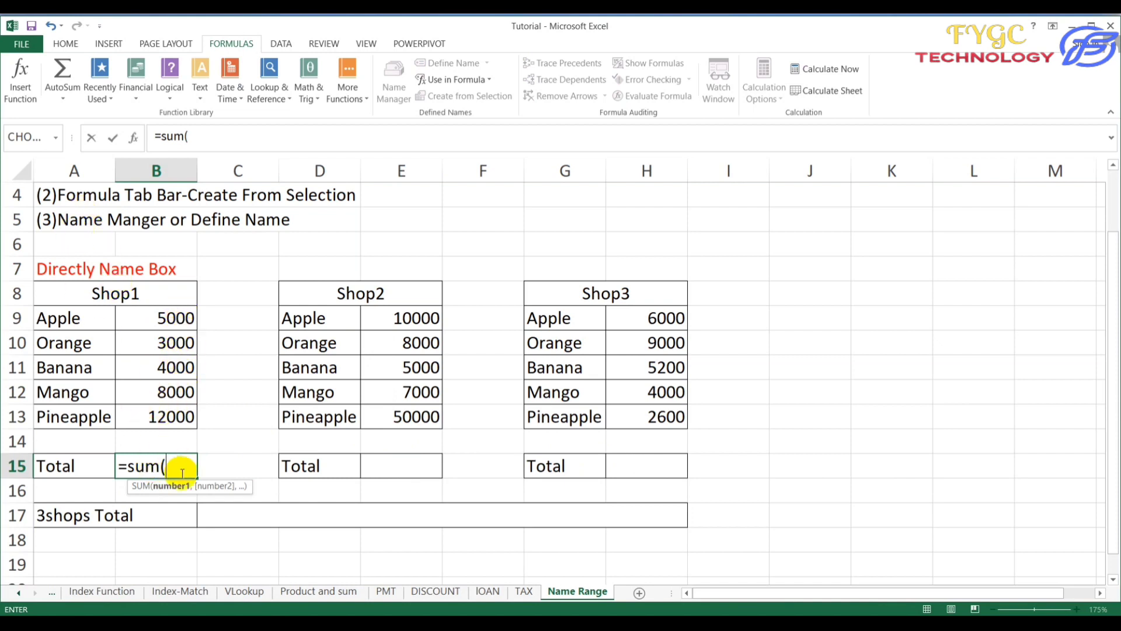
{"action": "type", "text": "shop"}
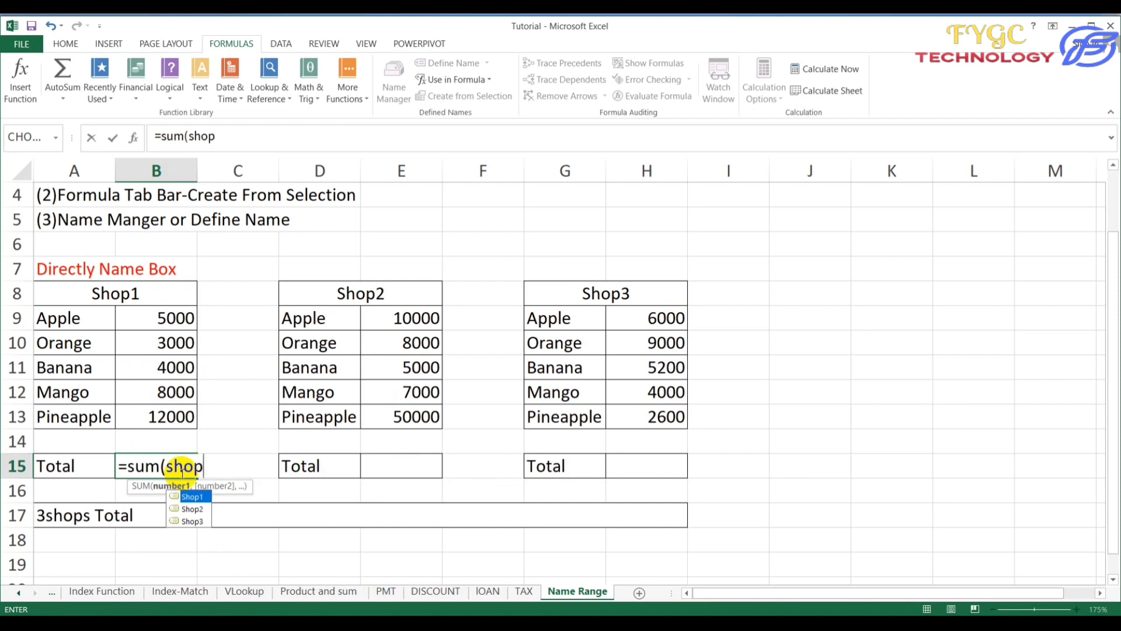
{"action": "type", "text": "1"}
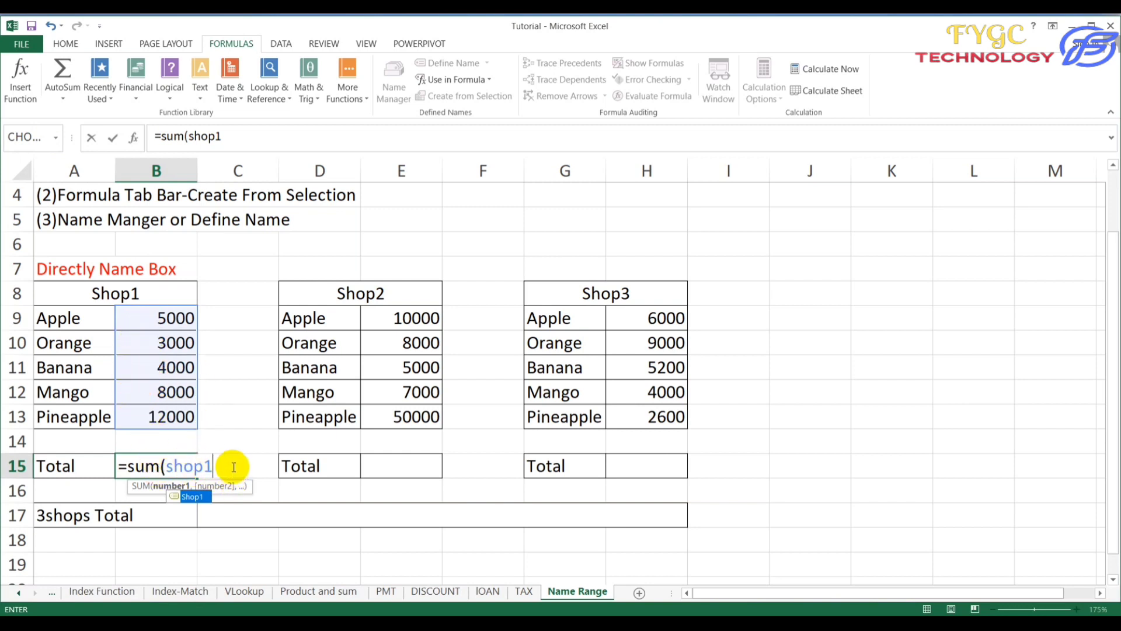
{"action": "type", "text": ")"}
{"action": "key", "text": "Return"}
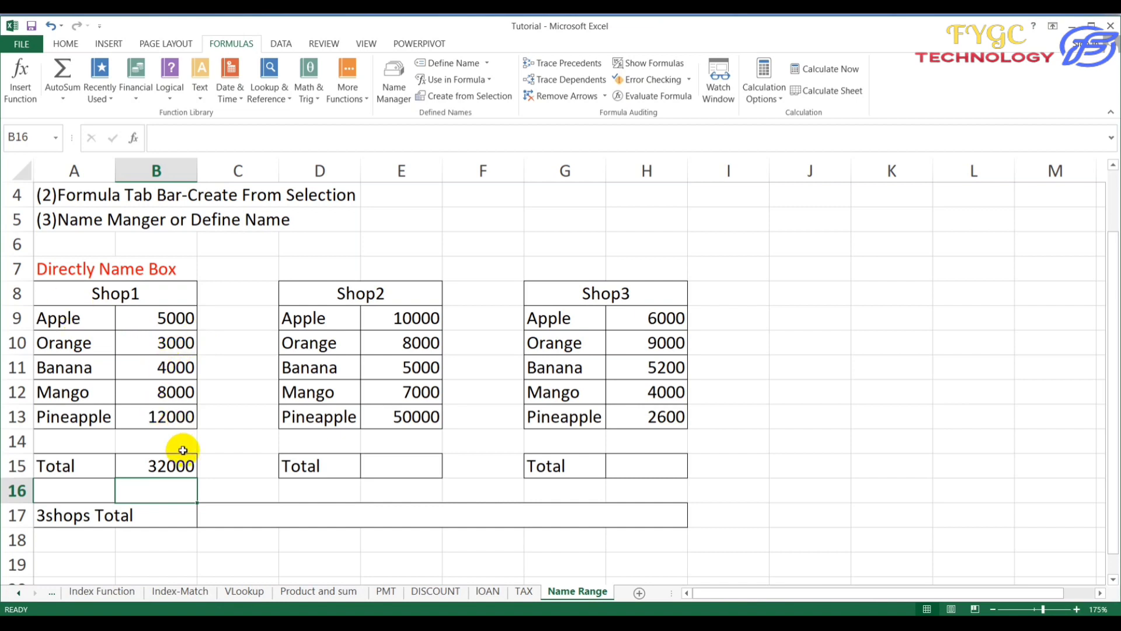
Total the second shop's prices in E15 with the formula =sum(shop2), using the named range.
{"action": "left_click", "coordinate": [408, 466]}
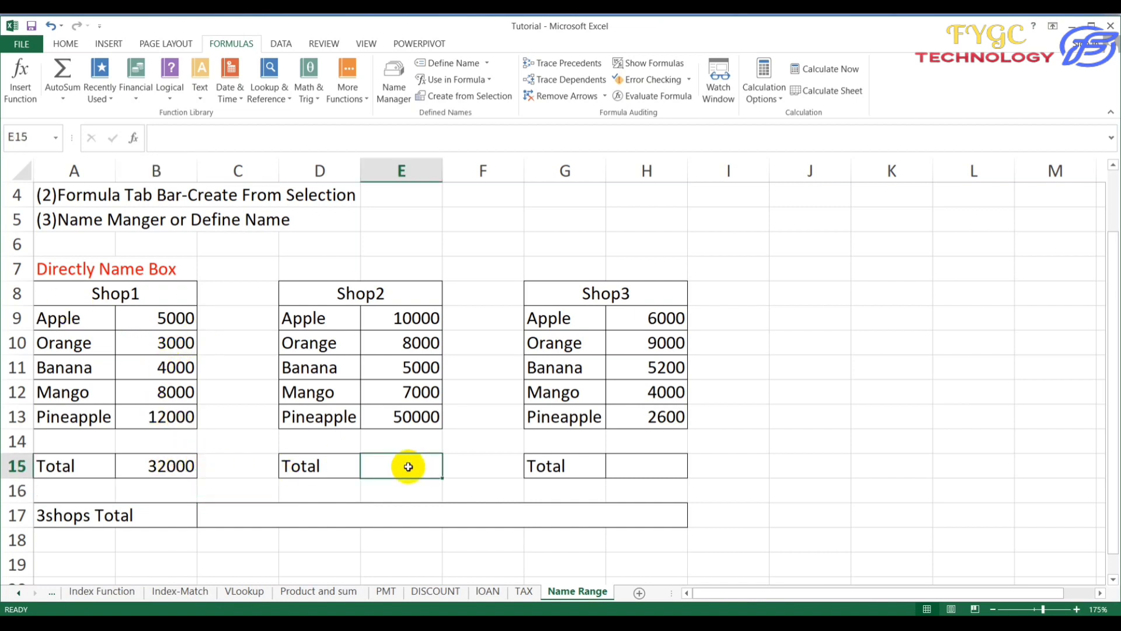
{"action": "type", "text": "="}
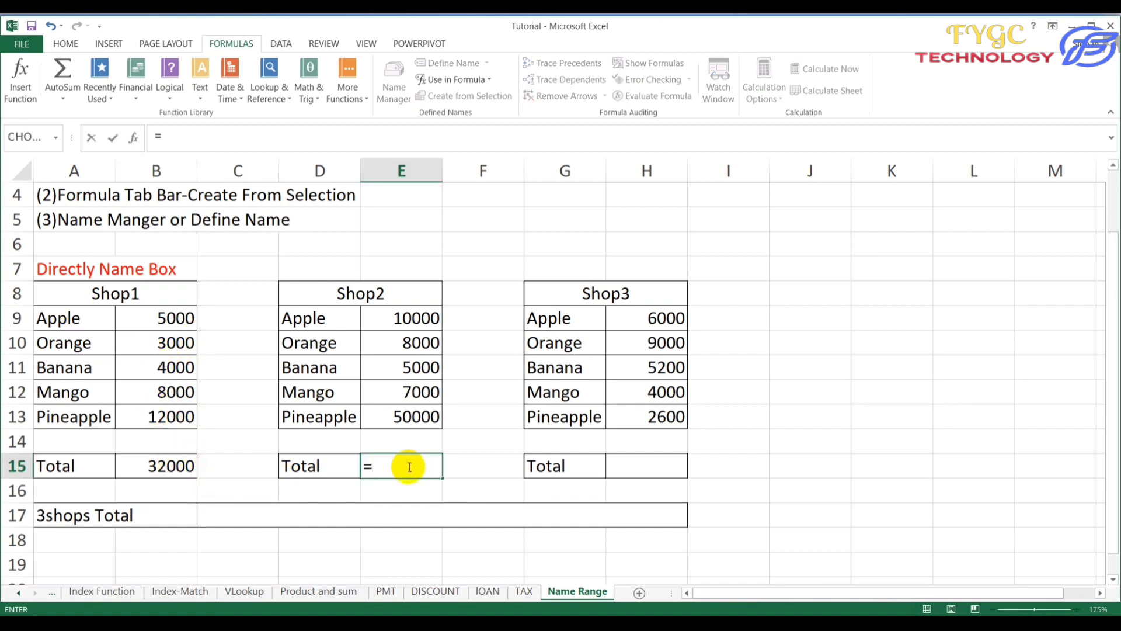
{"action": "type", "text": "sum(sh"}
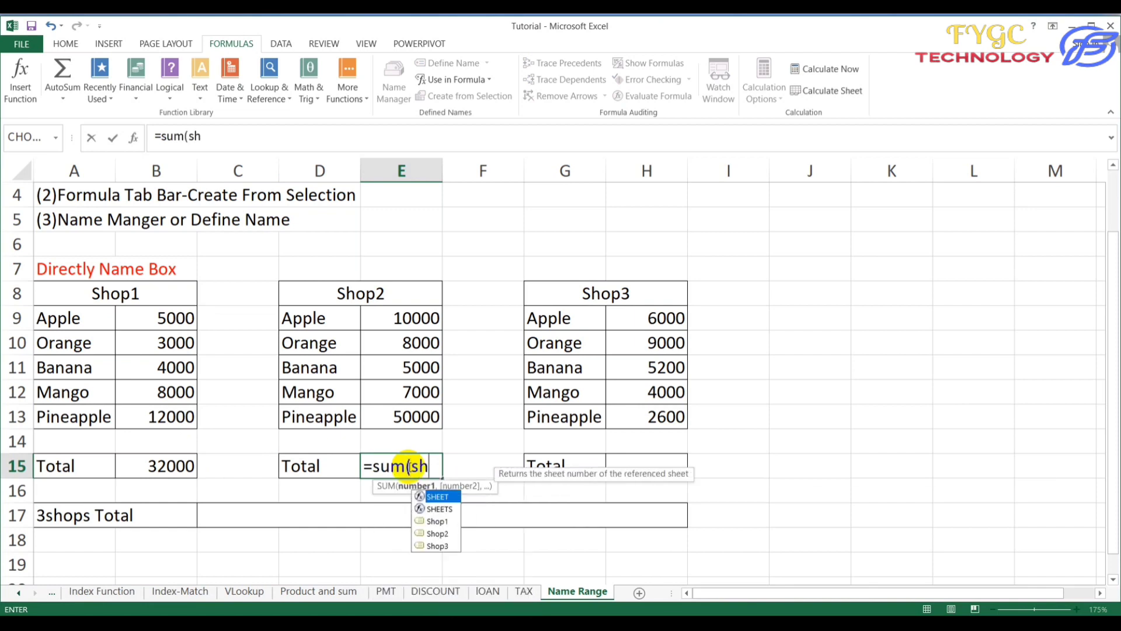
{"action": "type", "text": "op2)"}
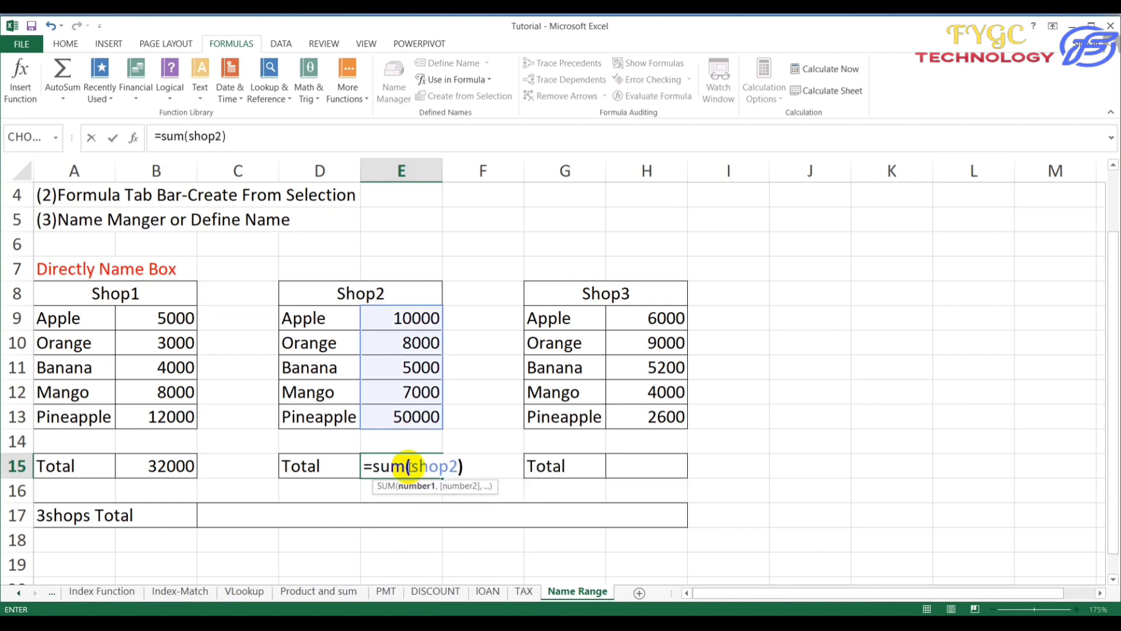
{"action": "key", "text": "Return"}
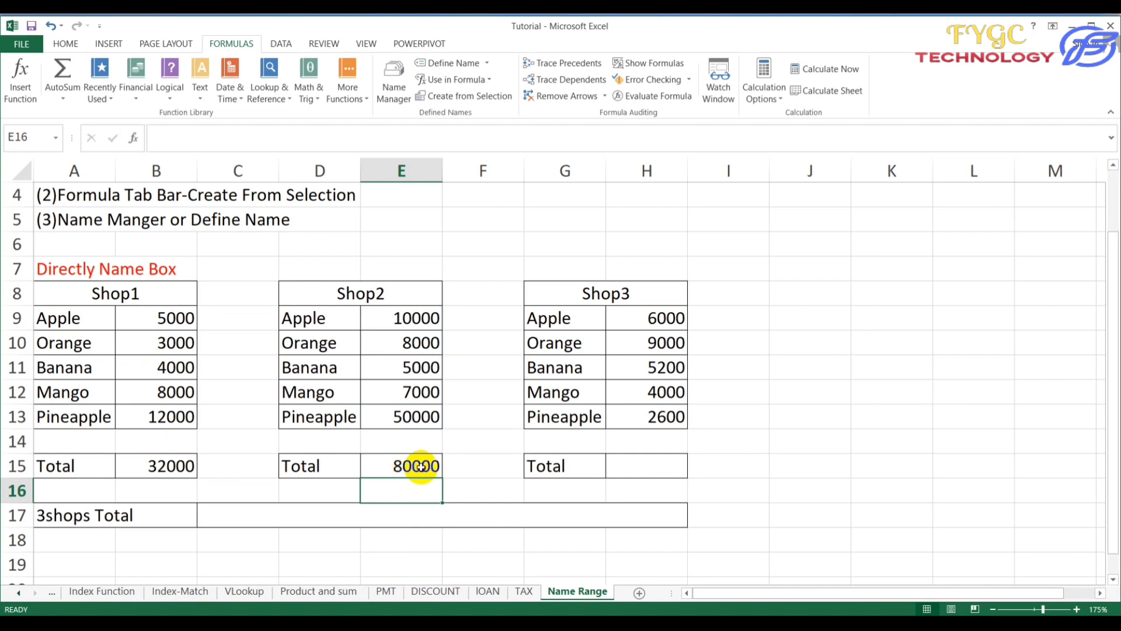
Total the third shop's prices in H15 with the formula =sum(shop3), using the named range.
{"action": "left_click", "coordinate": [617, 473]}
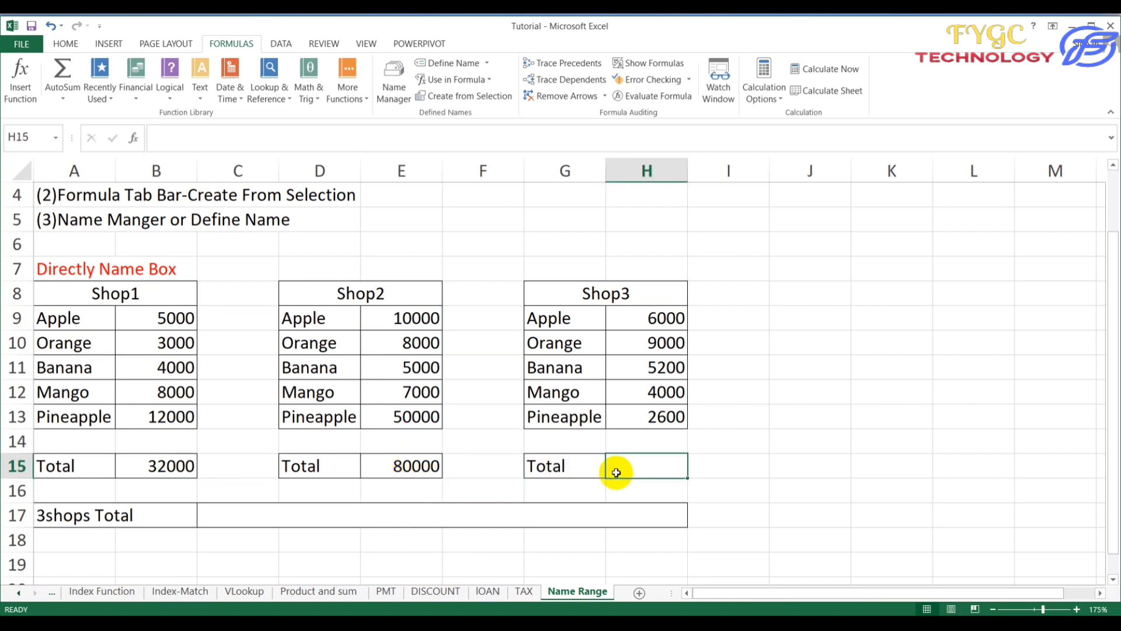
{"action": "type", "text": "=sum"}
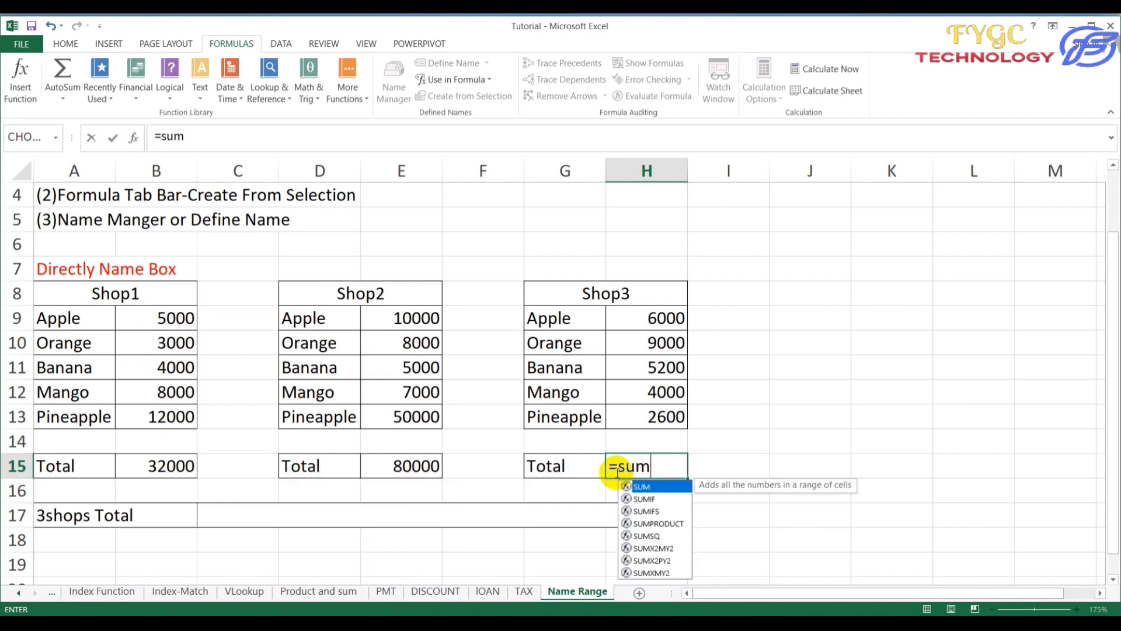
{"action": "type", "text": "(shop"}
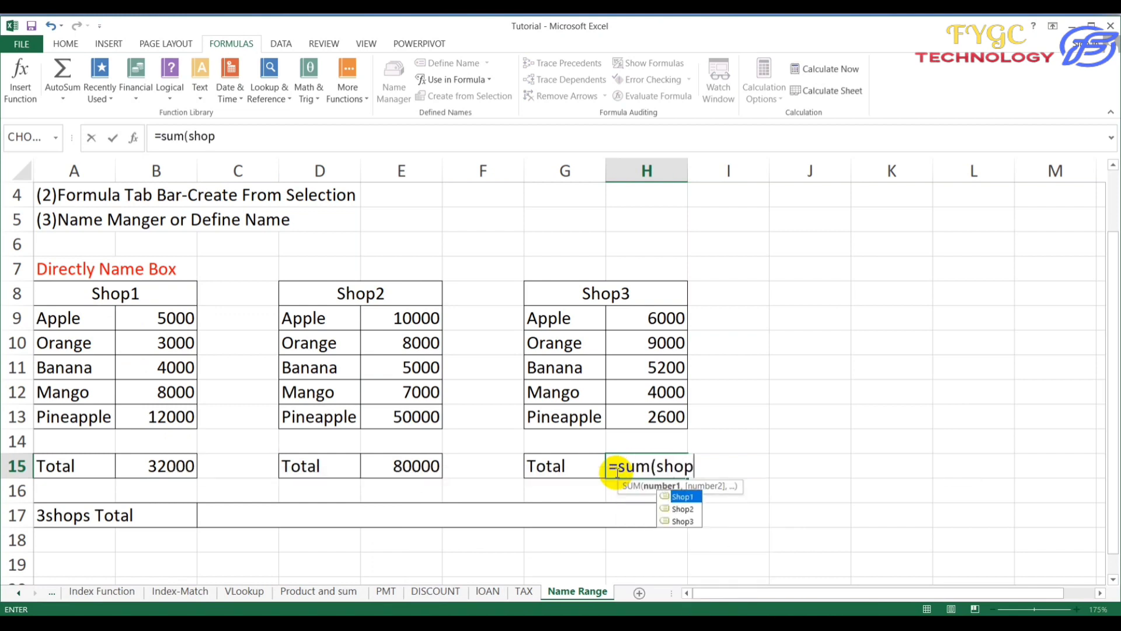
{"action": "type", "text": "3)"}
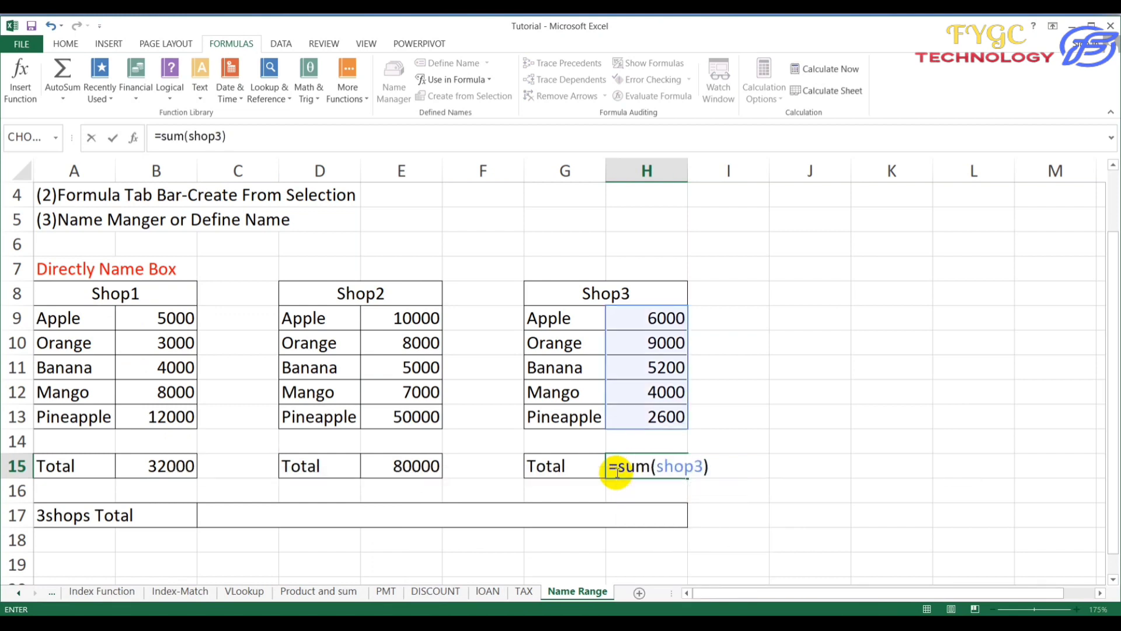
{"action": "key", "text": "Return"}
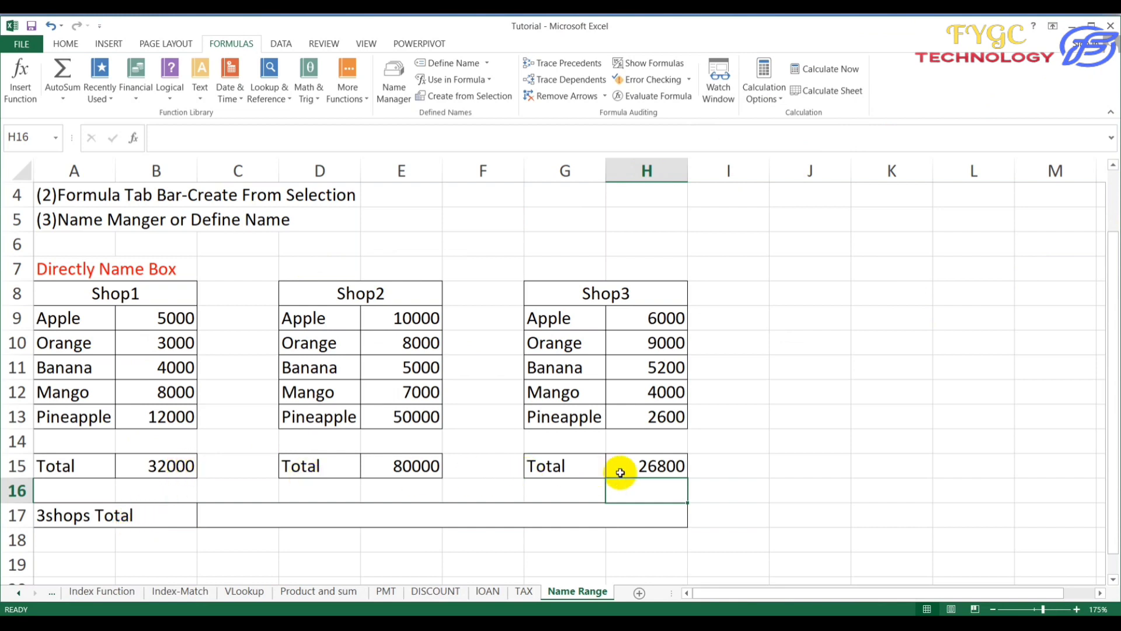
Assign the range name allshop to the three shop total cells B15, E15 and H15, and check it in the list of names.
{"action": "left_click", "coordinate": [172, 470]}
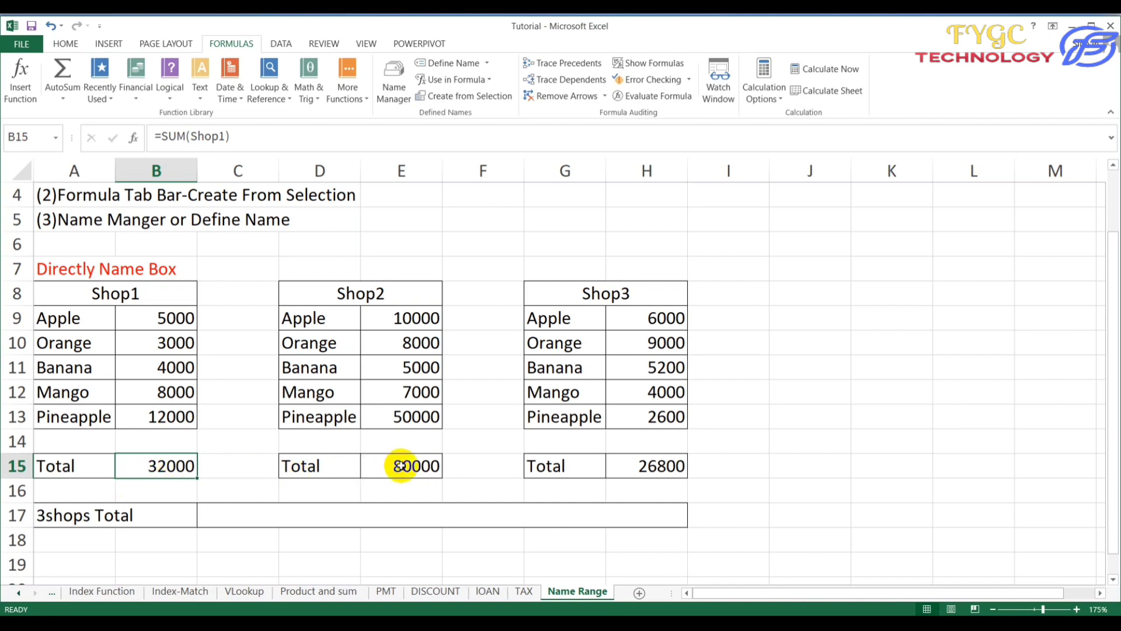
{"action": "left_click", "coordinate": [403, 466], "text": "ctrl"}
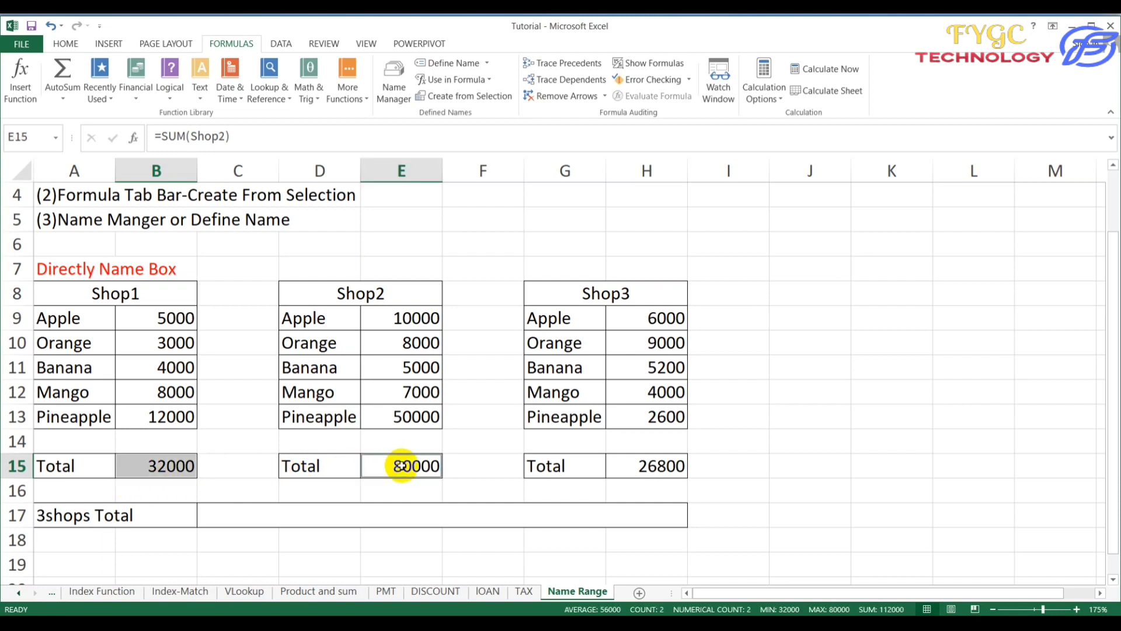
{"action": "left_click", "coordinate": [634, 466], "text": "ctrl"}
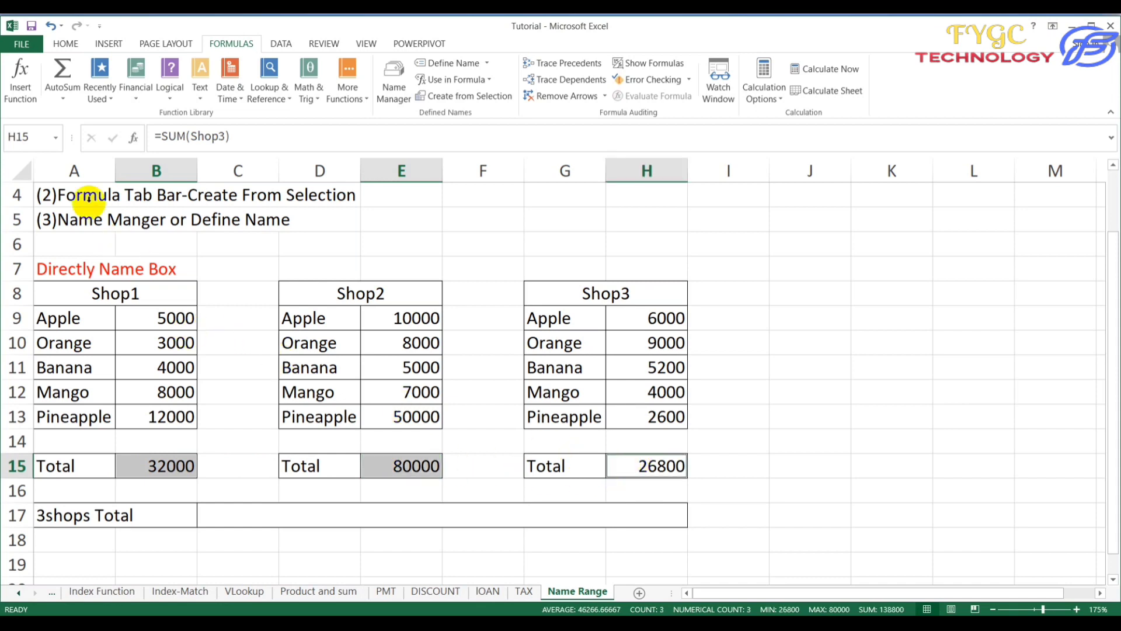
{"action": "left_click", "coordinate": [41, 138]}
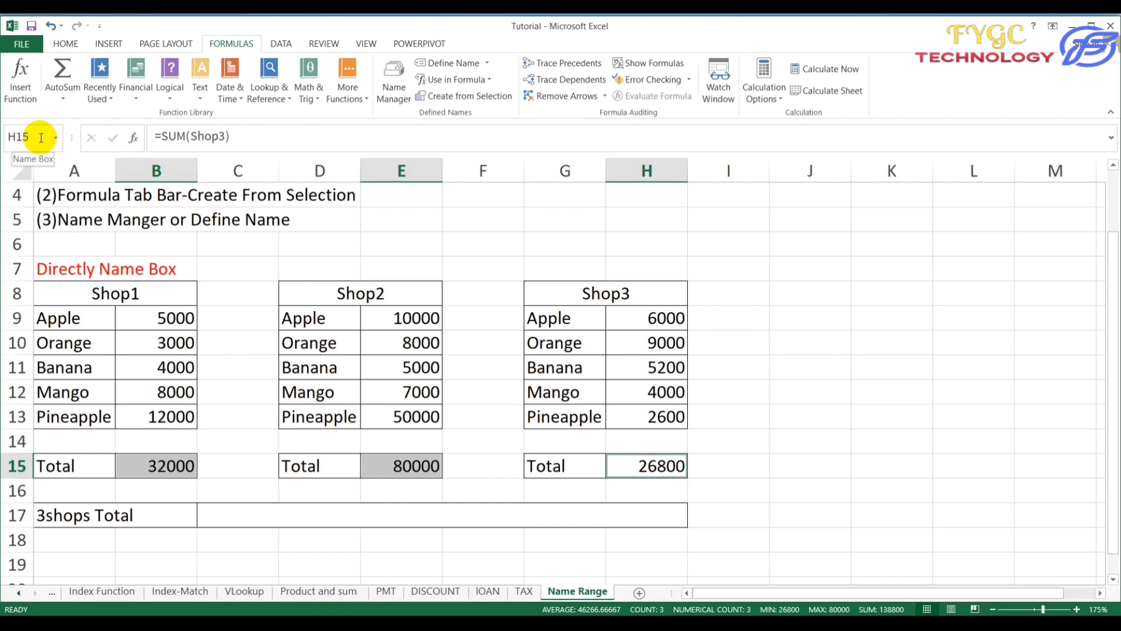
{"action": "left_click", "coordinate": [56, 138]}
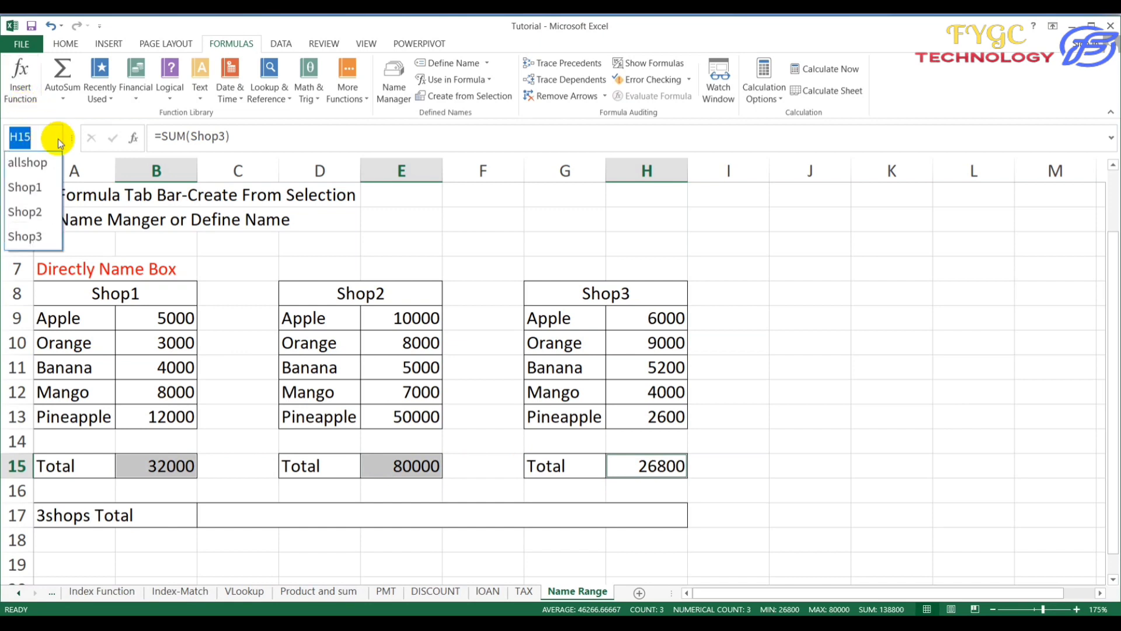
{"action": "key", "text": "Escape"}
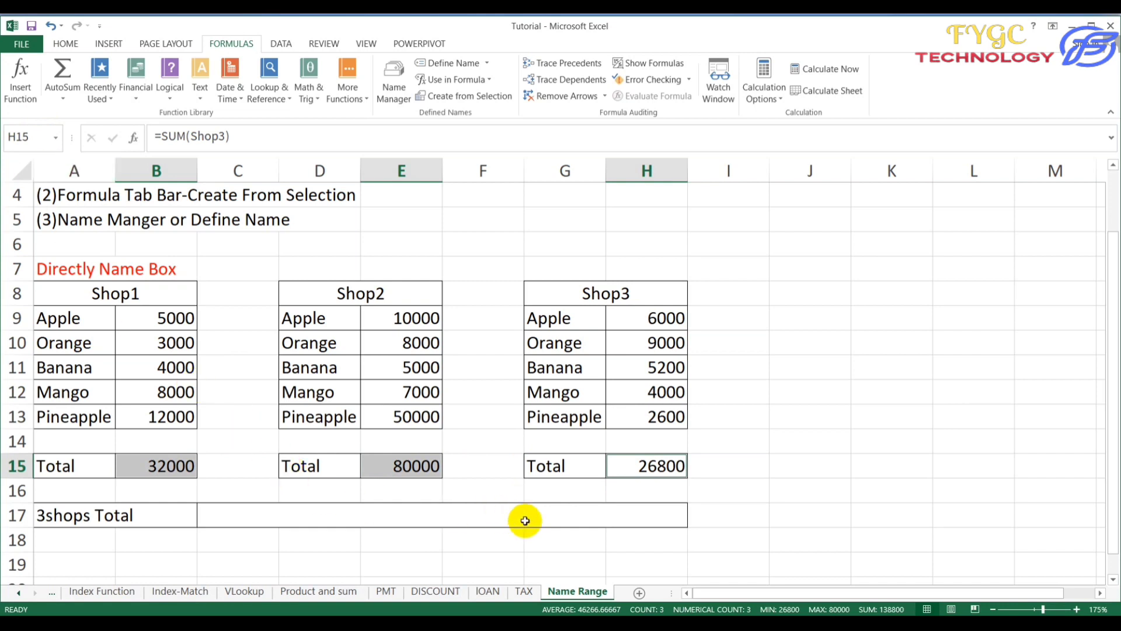
Compute the 3shops Total in the merged cell C17 with the formula =sum(allshop).
{"action": "left_click", "coordinate": [481, 521]}
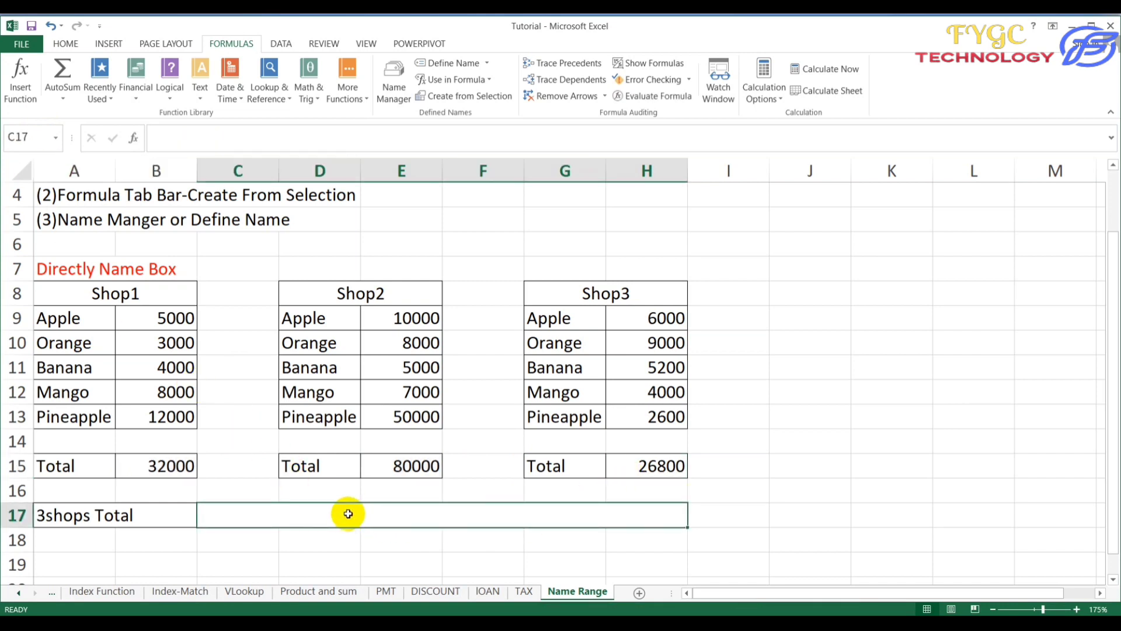
{"action": "type", "text": "=su"}
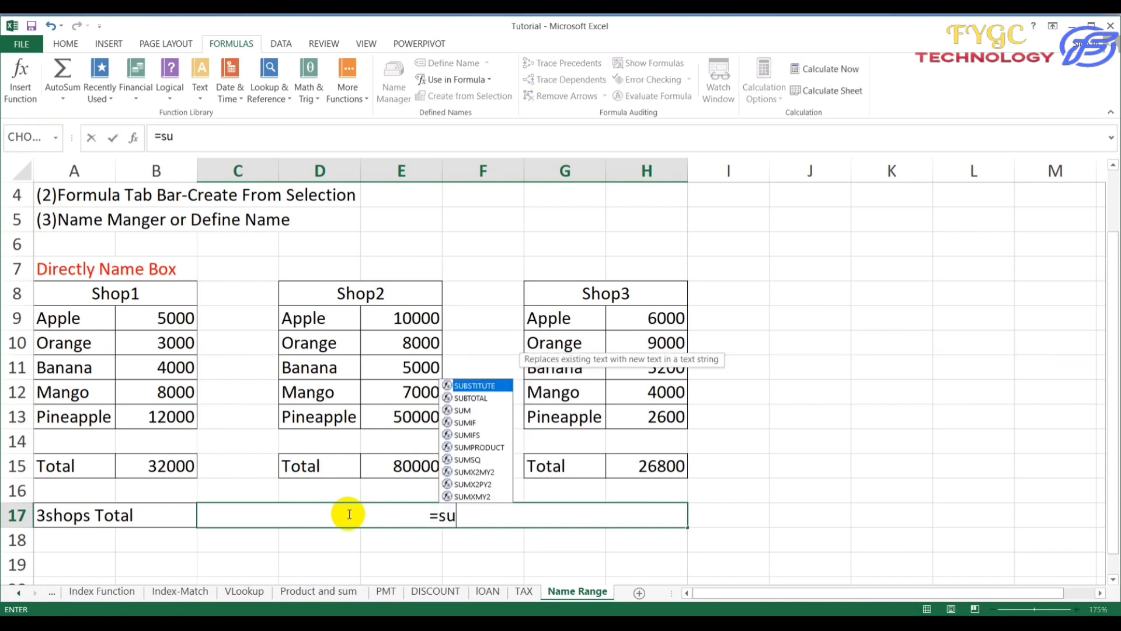
{"action": "type", "text": "m(allshop"}
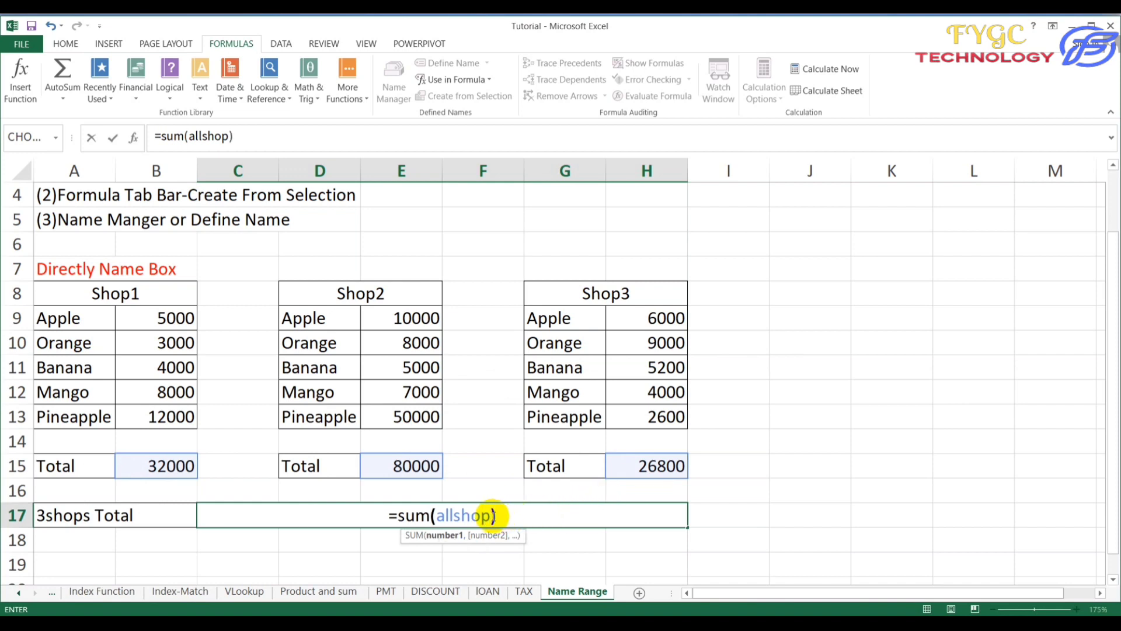
{"action": "key", "text": "Return"}
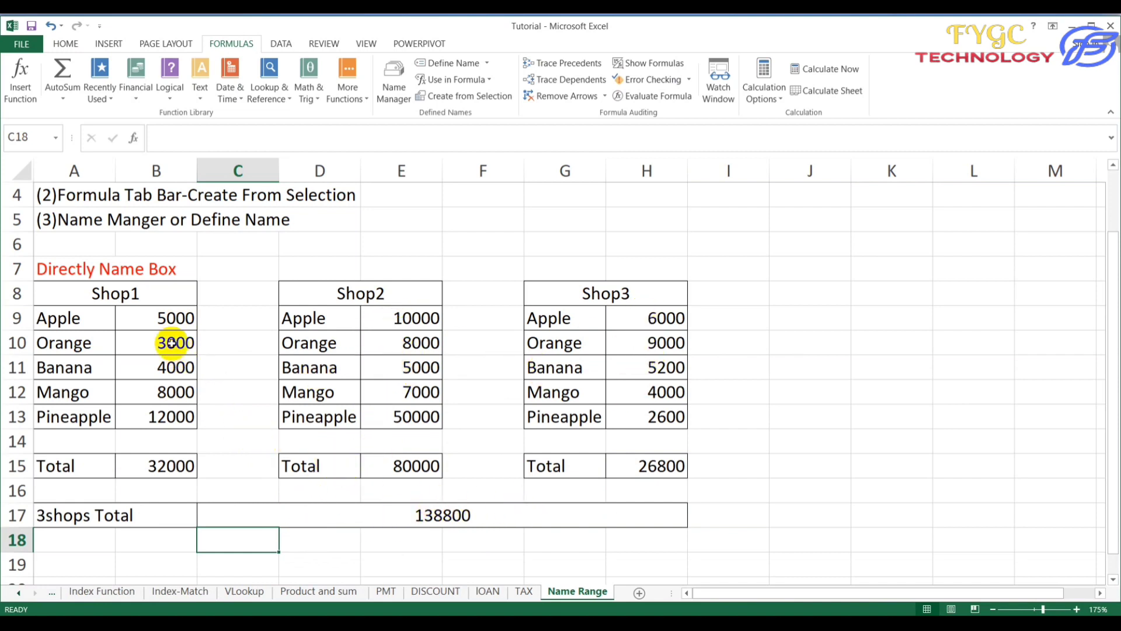
Assign the range name shops to all three price ranges together: B9:B13, E9:E13 and H9:H13.
{"action": "left_click_drag", "start_coordinate": [170, 319], "coordinate": [164, 417]}
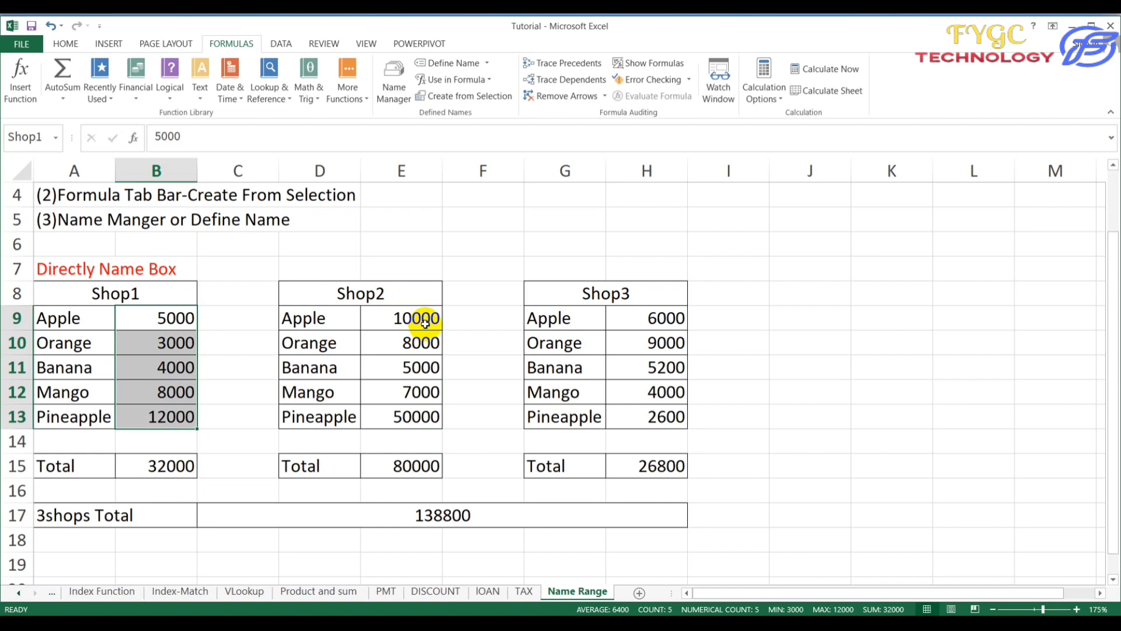
{"action": "left_click_drag", "start_coordinate": [424, 320], "coordinate": [420, 411]}
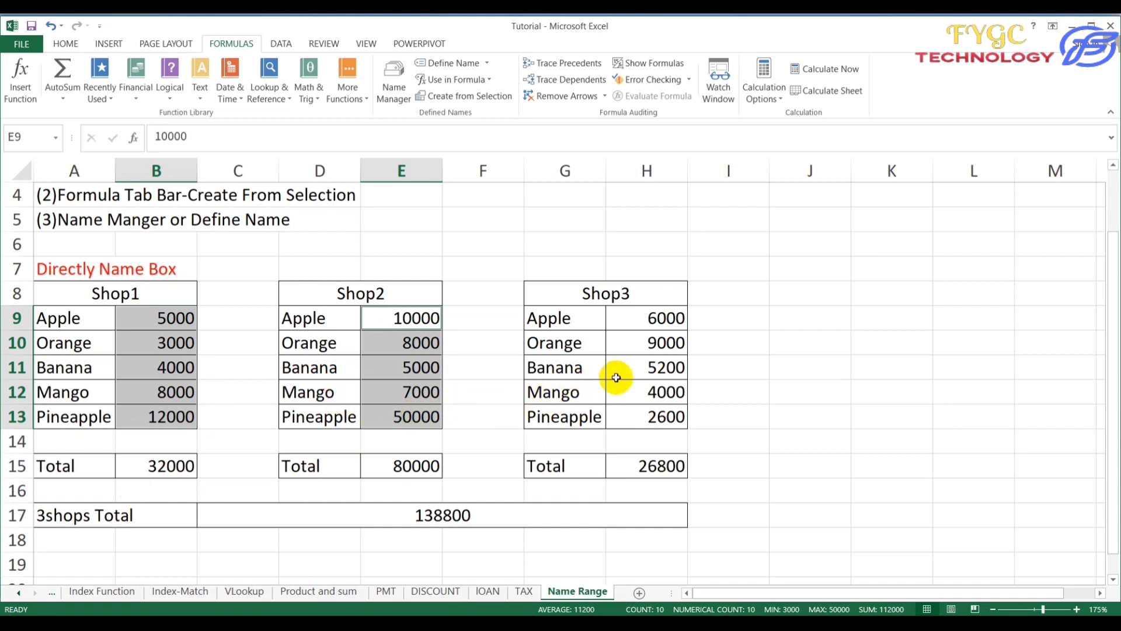
{"action": "left_click_drag", "start_coordinate": [663, 319], "coordinate": [669, 416]}
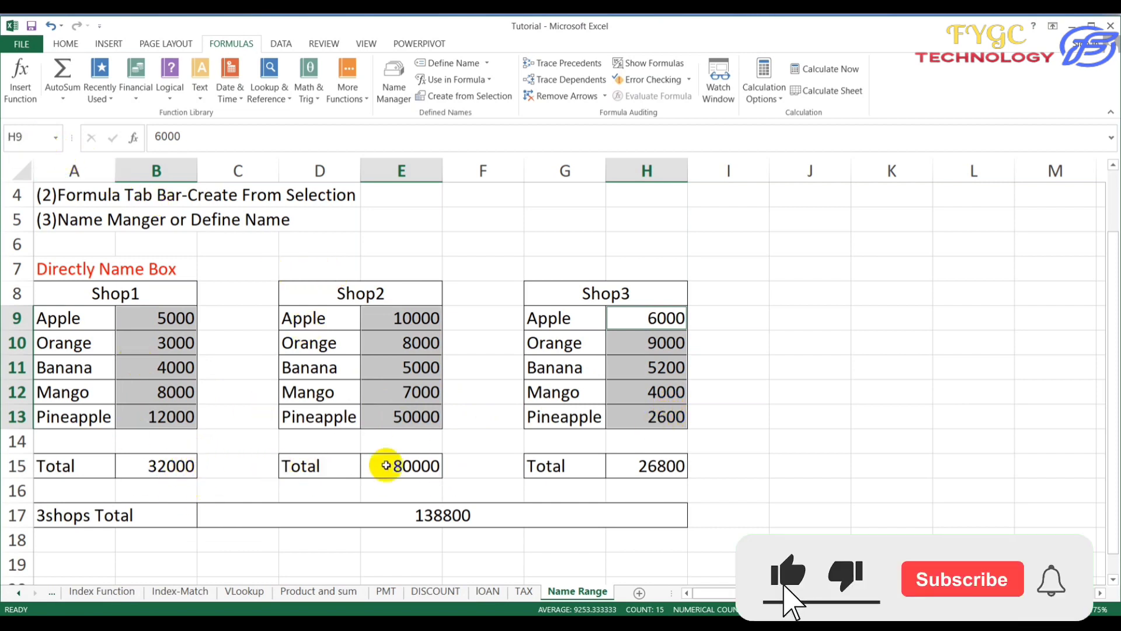
{"action": "left_click", "coordinate": [29, 137]}
{"action": "left_click", "coordinate": [295, 558]}
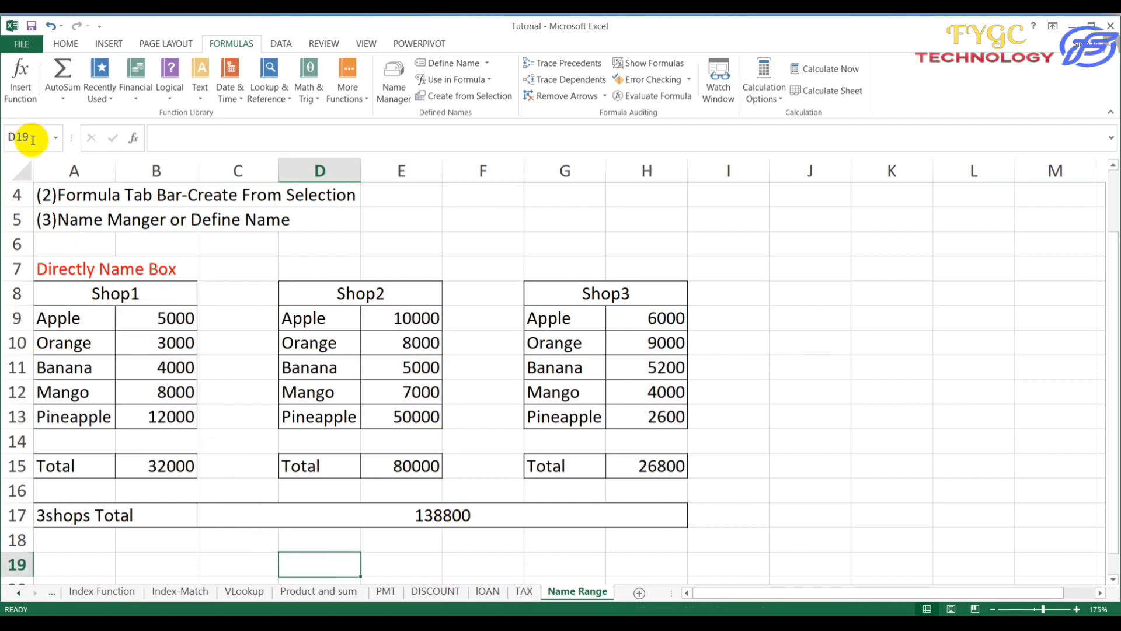
Jump to the named ranges shops and allshop to check which cells each one covers.
{"action": "left_click", "coordinate": [55, 140]}
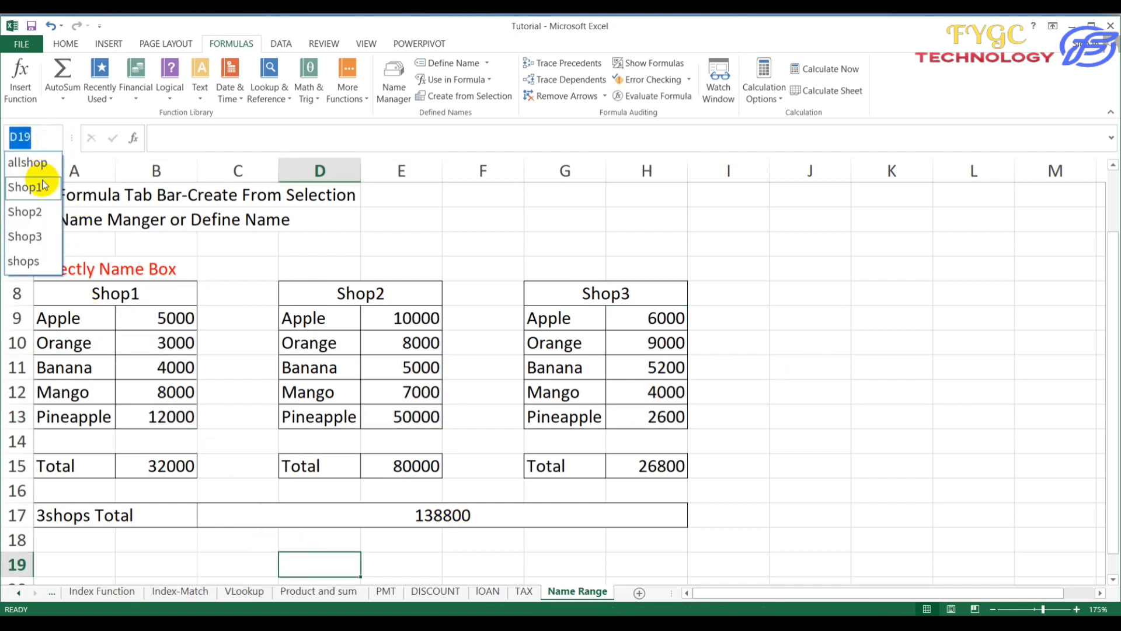
{"action": "left_click", "coordinate": [34, 259]}
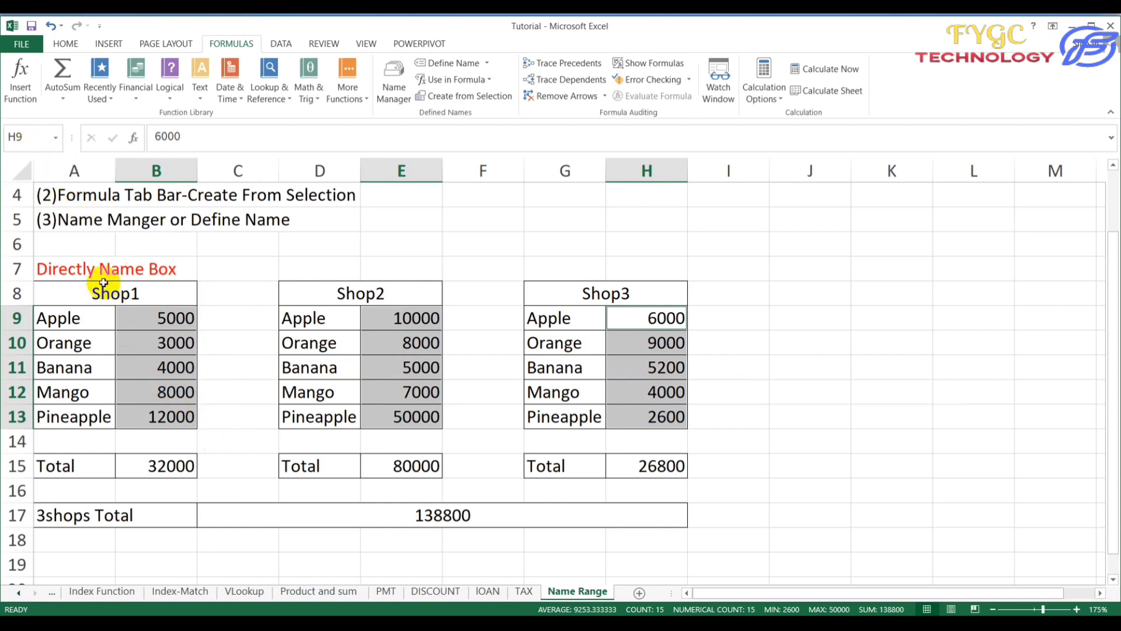
{"action": "left_click", "coordinate": [56, 137]}
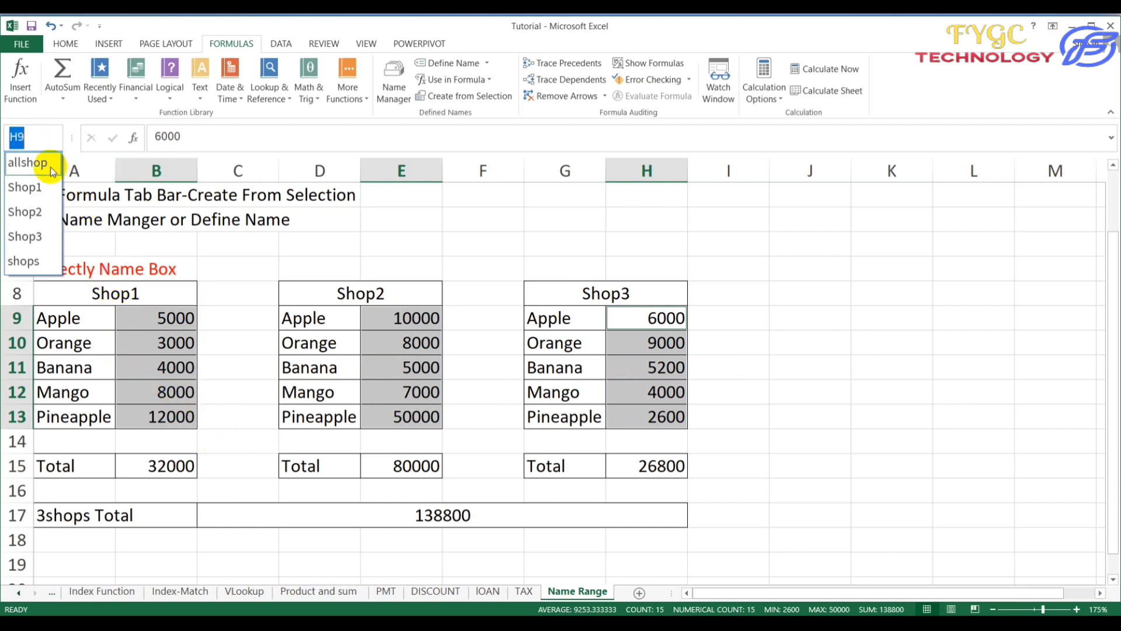
{"action": "left_click", "coordinate": [50, 161]}
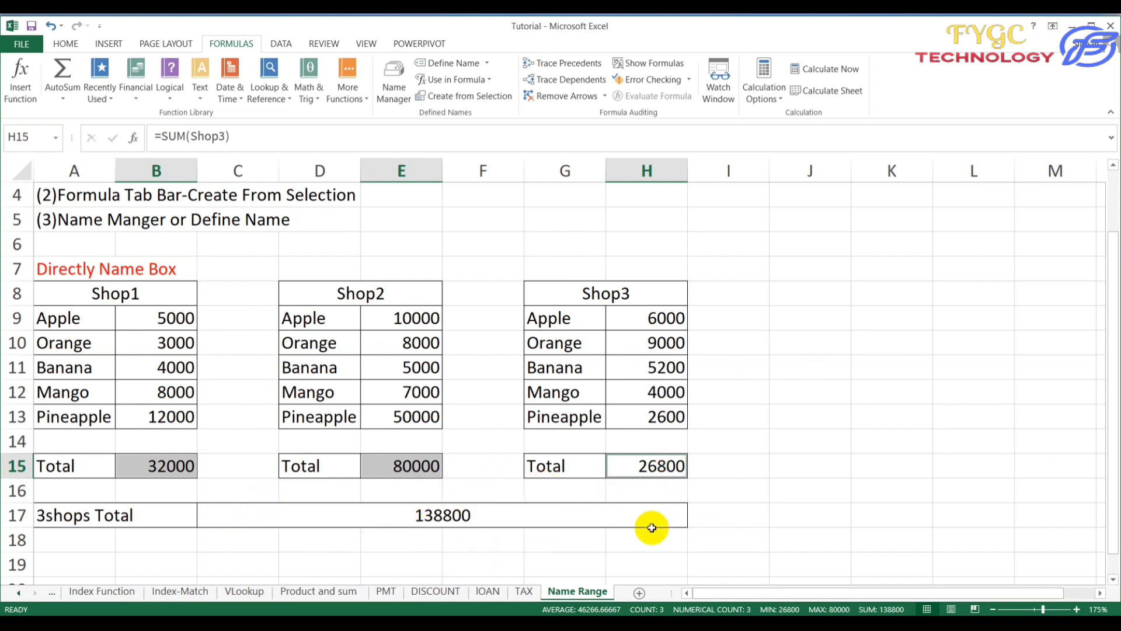
Merge and center cells C18:H18 below the 3shops Total row.
{"action": "left_click", "coordinate": [243, 550]}
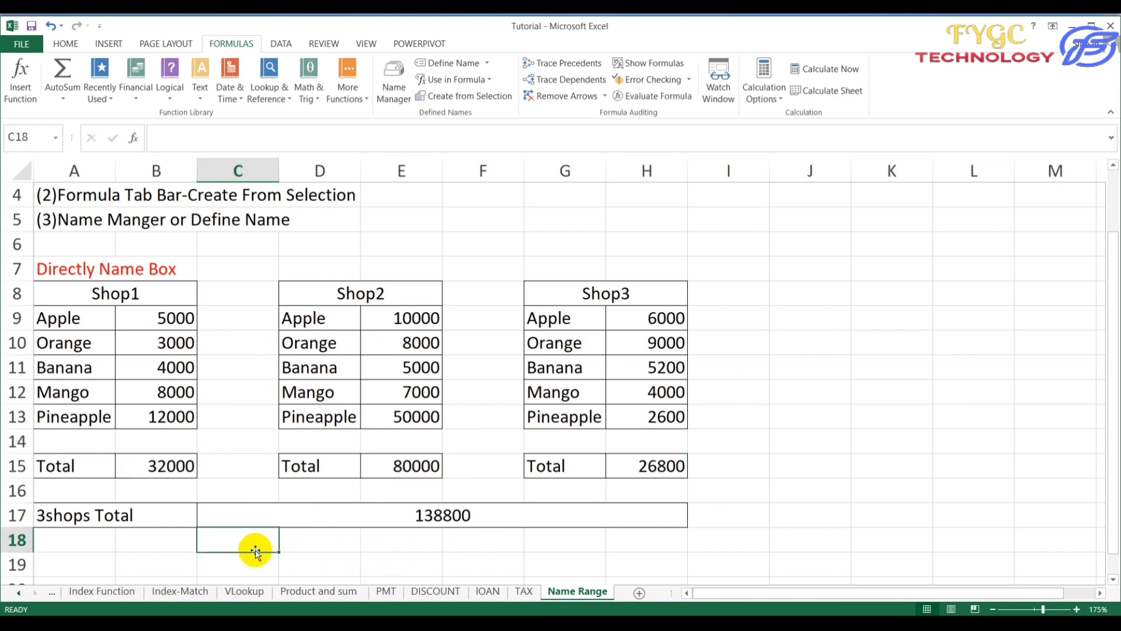
{"action": "left_click_drag", "start_coordinate": [254, 543], "coordinate": [654, 540]}
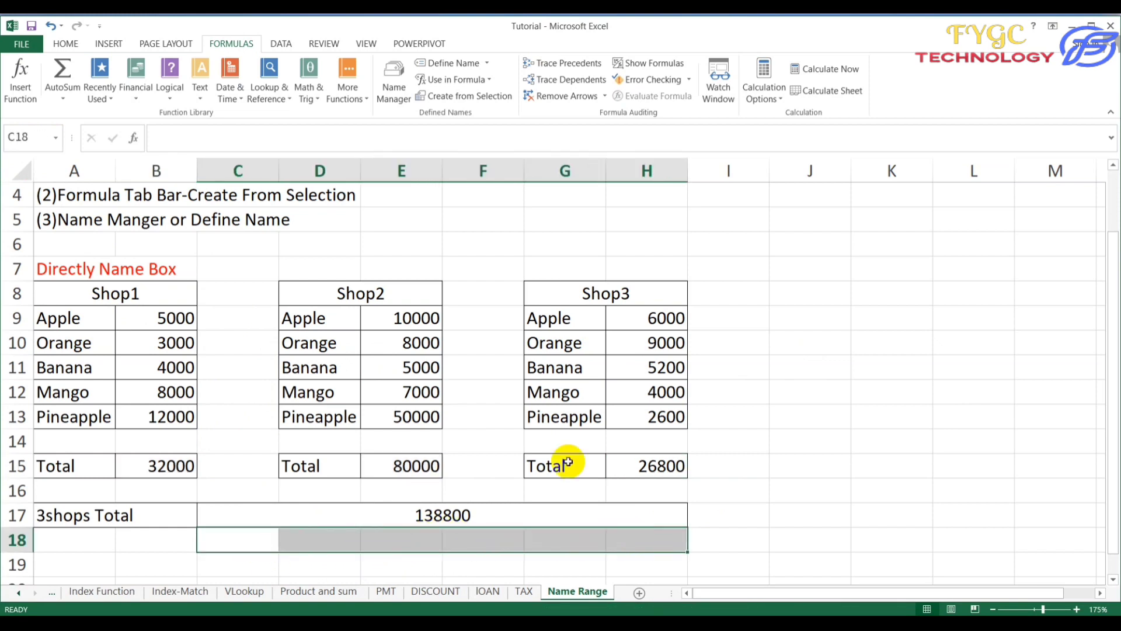
{"action": "left_click", "coordinate": [64, 44]}
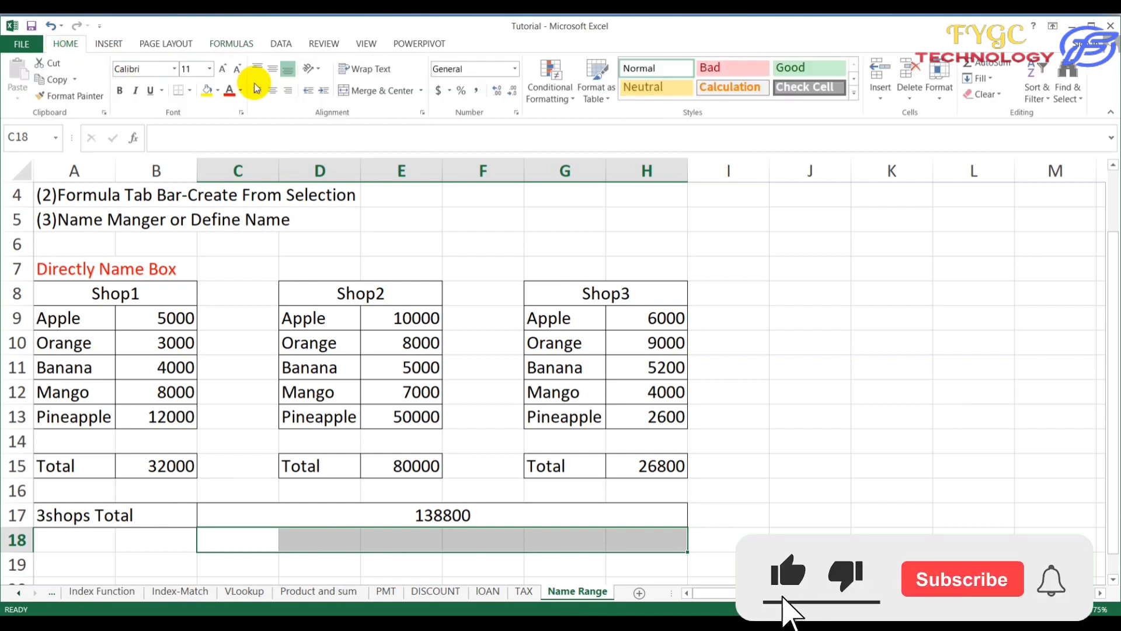
{"action": "left_click", "coordinate": [361, 92]}
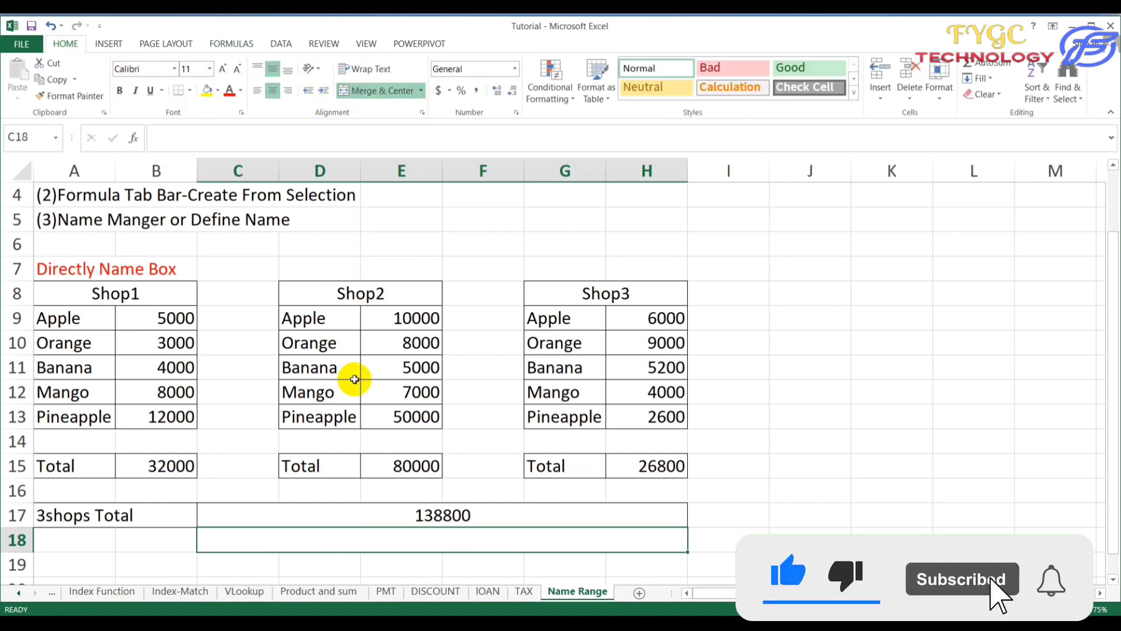
Compute the three-shop total in the merged cell C18 with the formula =sum(shops).
{"action": "type", "text": "="}
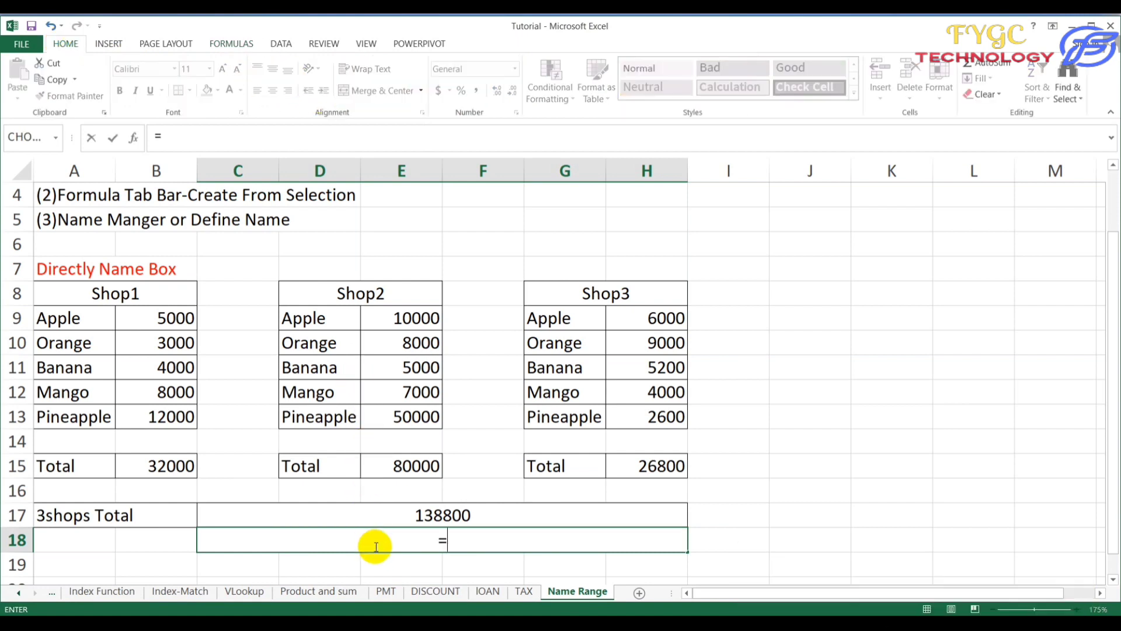
{"action": "type", "text": "sum(shops"}
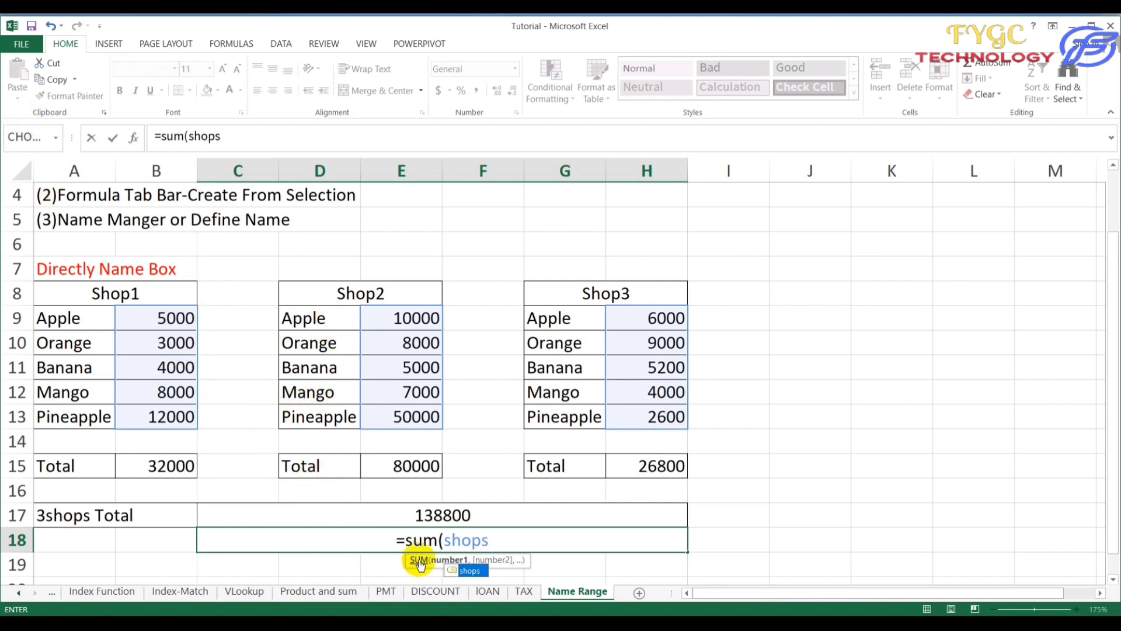
{"action": "type", "text": ")"}
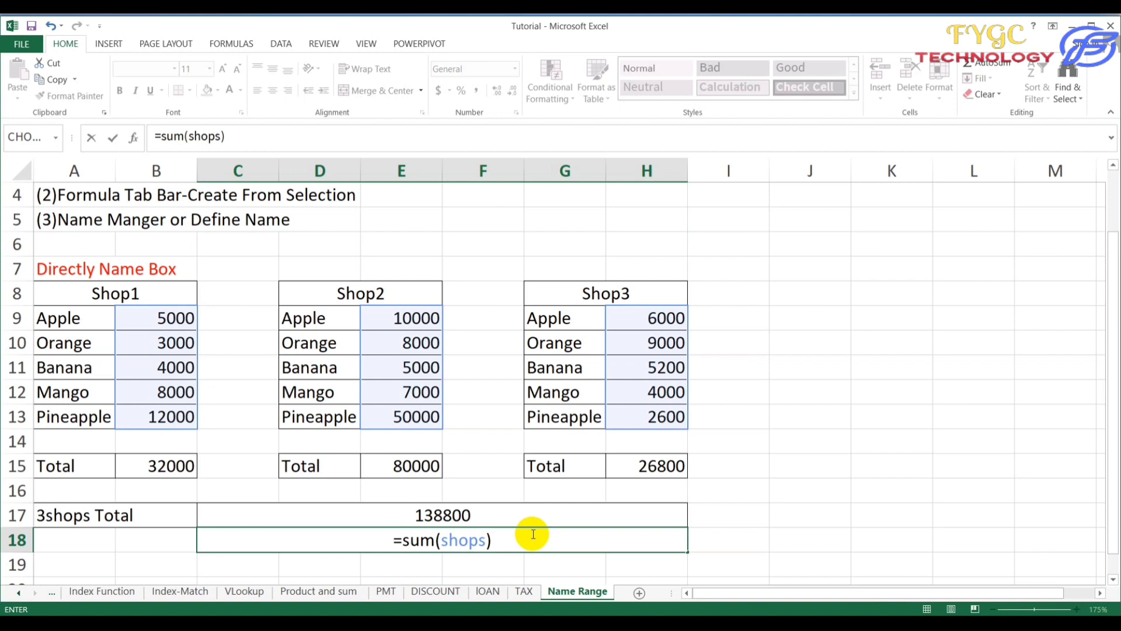
{"action": "key", "text": "Return"}
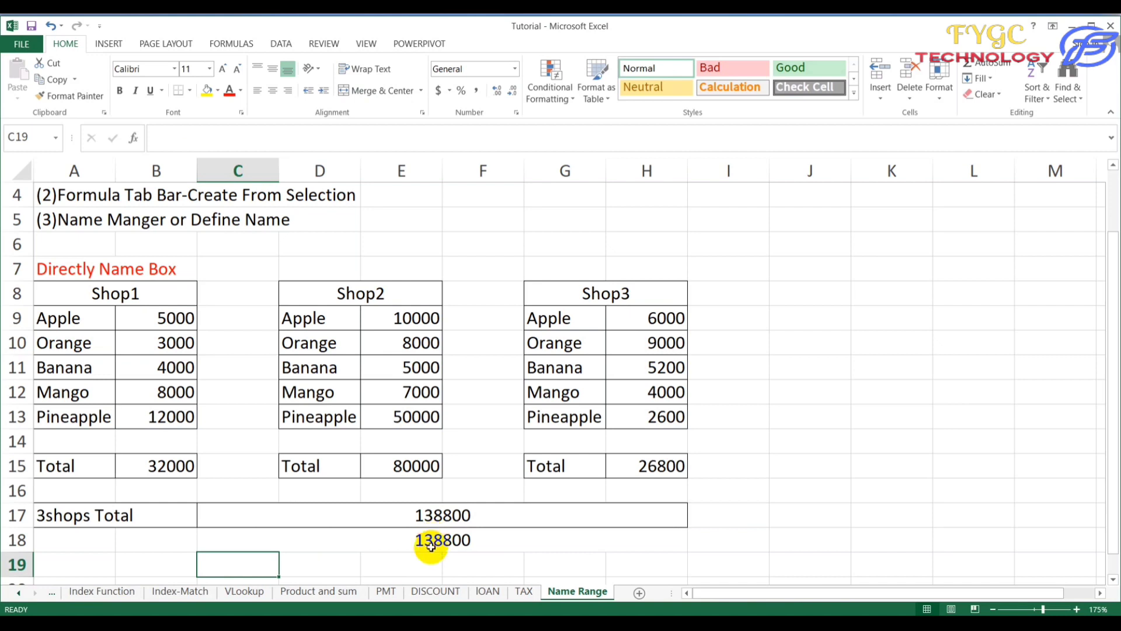
Set Shop1's Orange price in B10 to 6000 and Shop2's Pineapple price in E13 to 5000.
{"action": "left_click", "coordinate": [181, 342]}
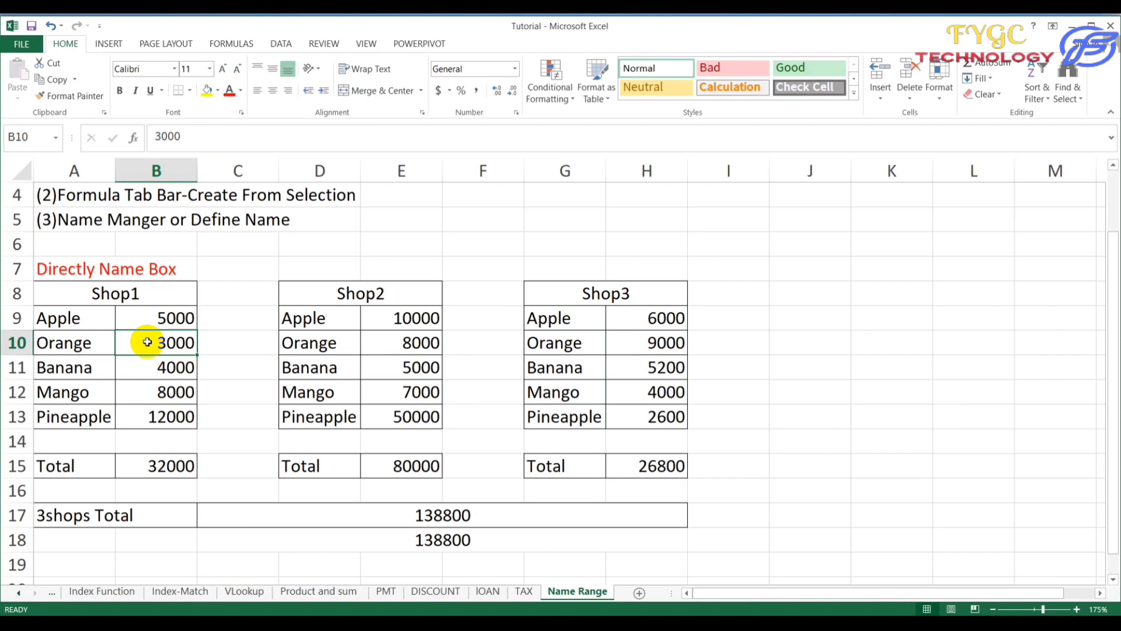
{"action": "type", "text": "6"}
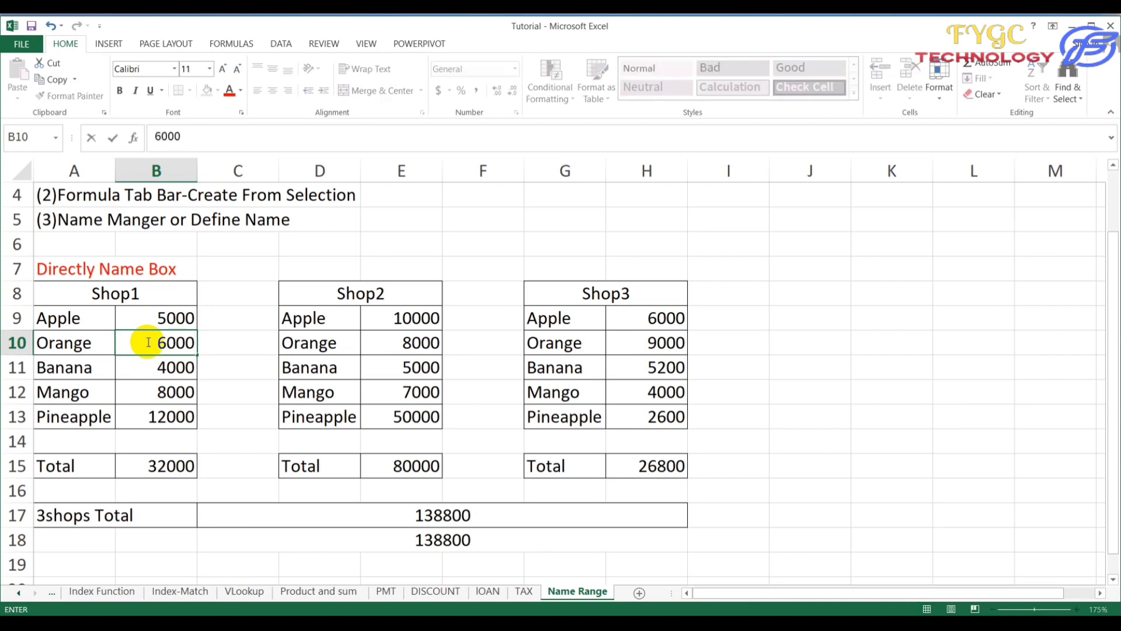
{"action": "key", "text": "Return"}
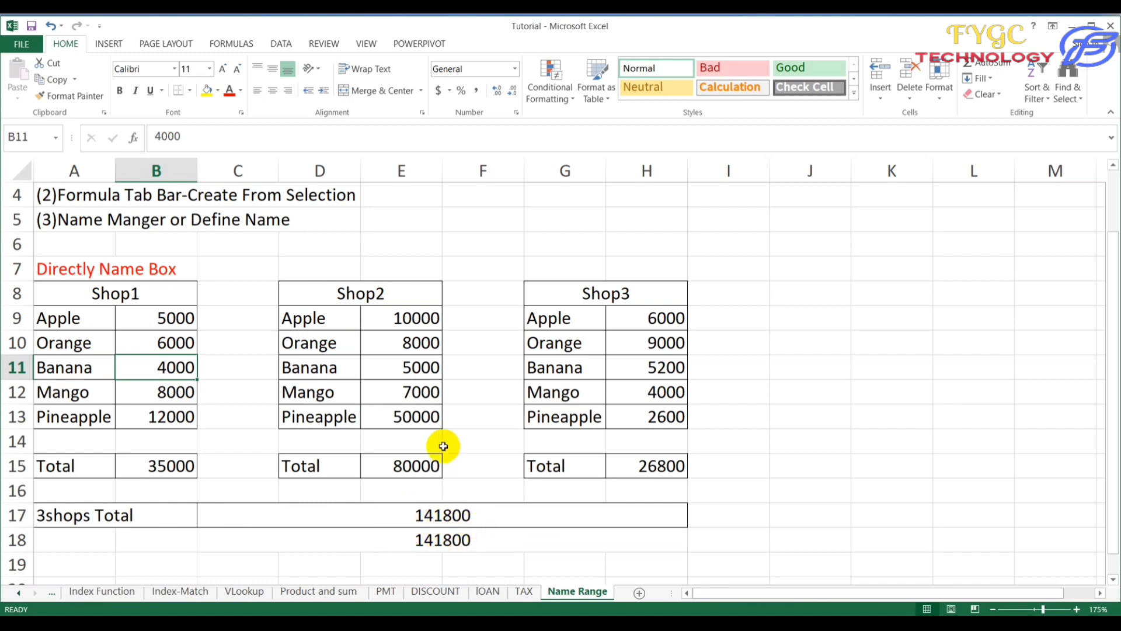
{"action": "left_click", "coordinate": [395, 417]}
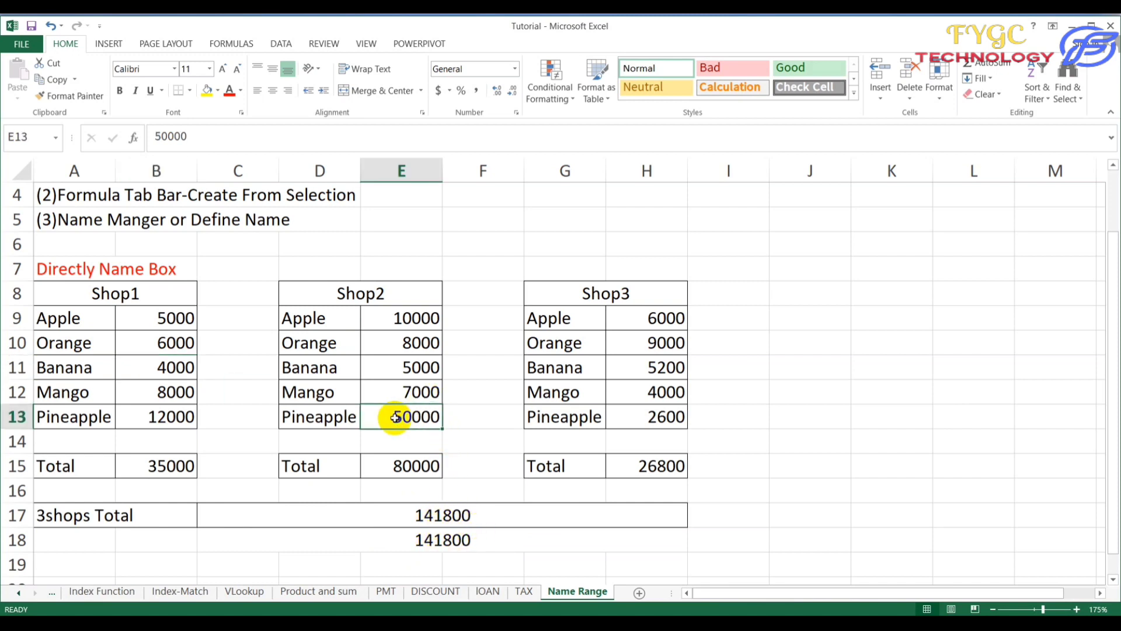
{"action": "type", "text": "5"}
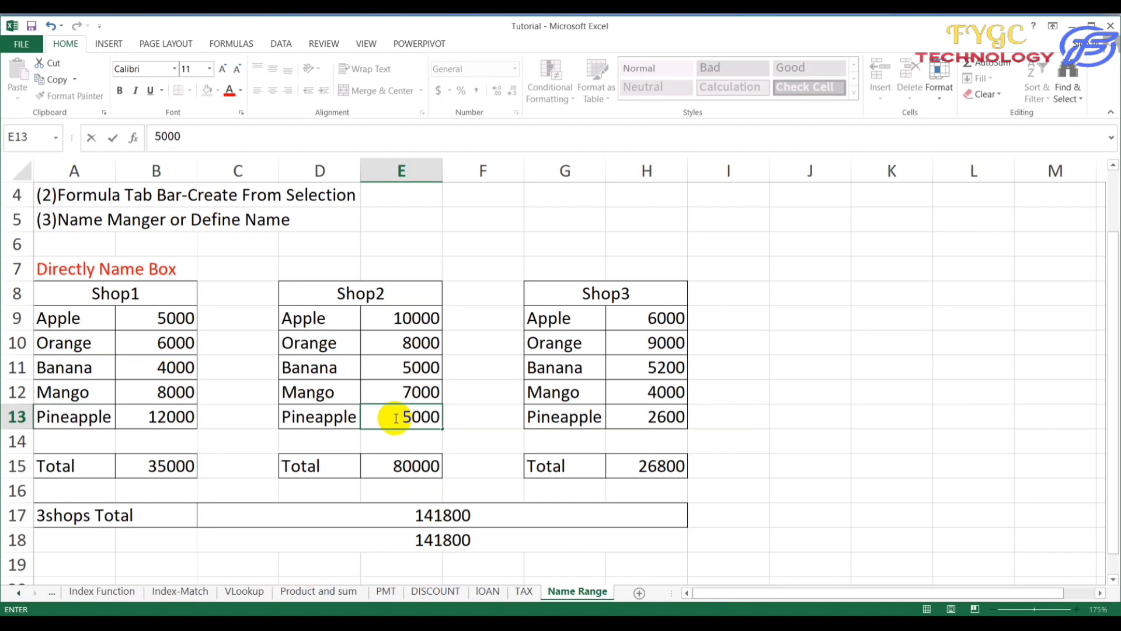
{"action": "key", "text": "Return"}
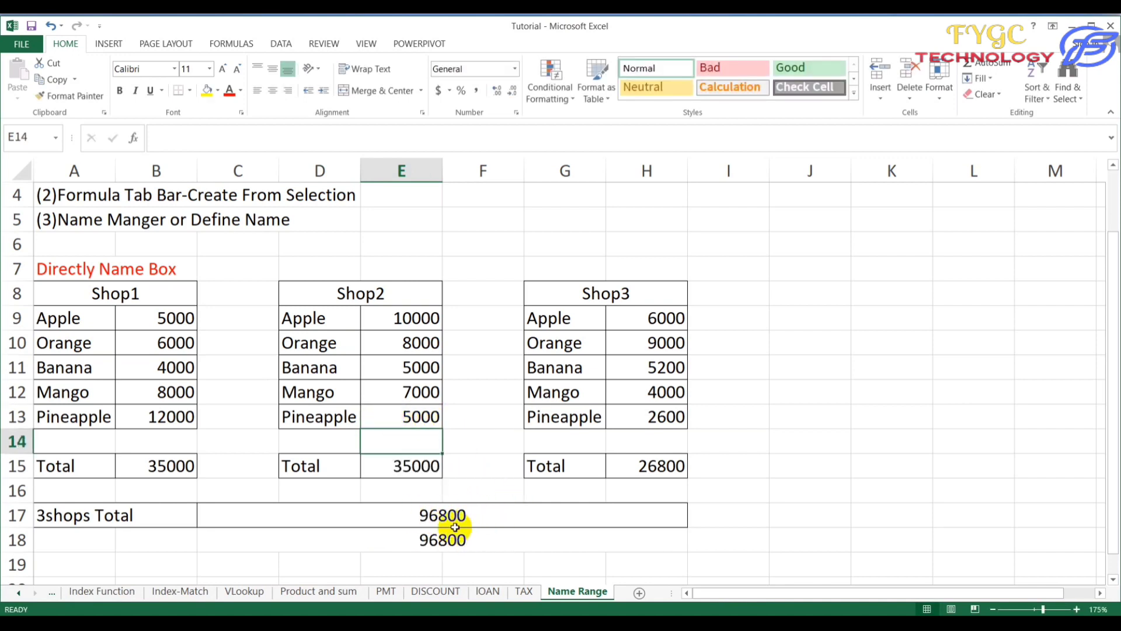
Check the formula in the 3shops Total cell C17 and the list of range names defined in the workbook.
{"action": "scroll", "coordinate": [246, 484], "scroll_direction": "up", "scroll_amount": 1}
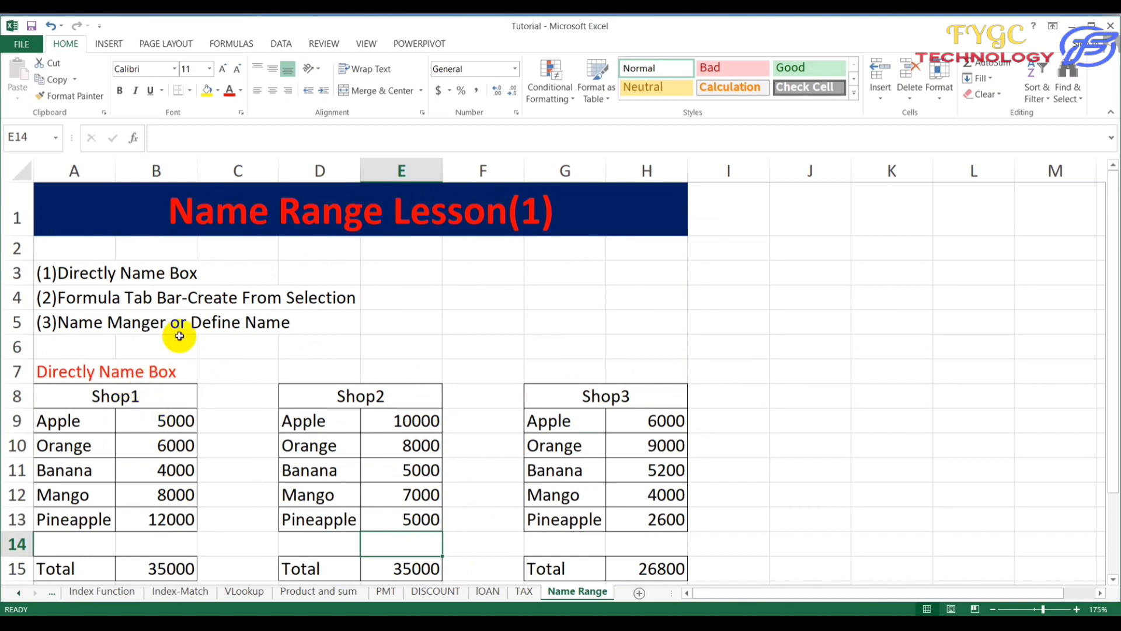
{"action": "scroll", "coordinate": [198, 362], "scroll_direction": "down", "scroll_amount": 2}
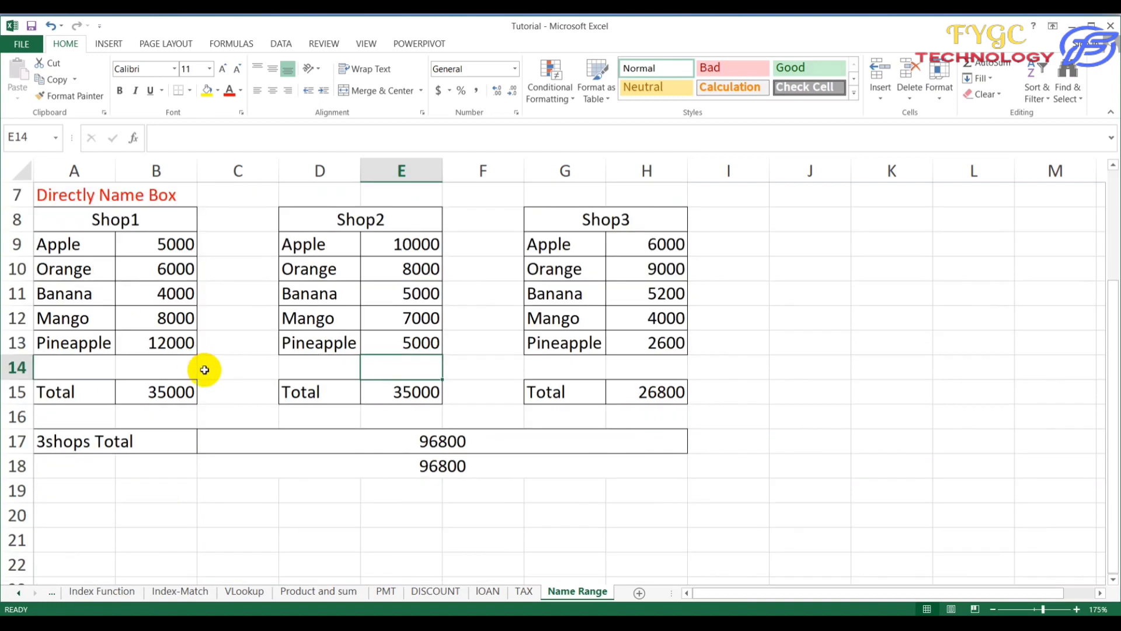
{"action": "left_click", "coordinate": [372, 442]}
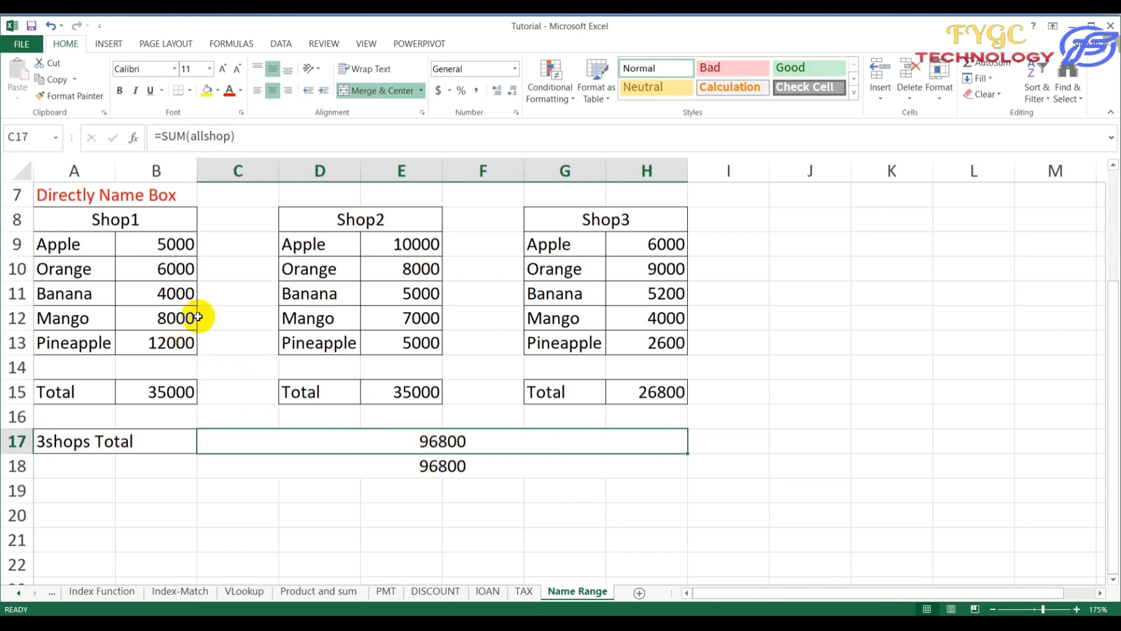
{"action": "left_click", "coordinate": [56, 139]}
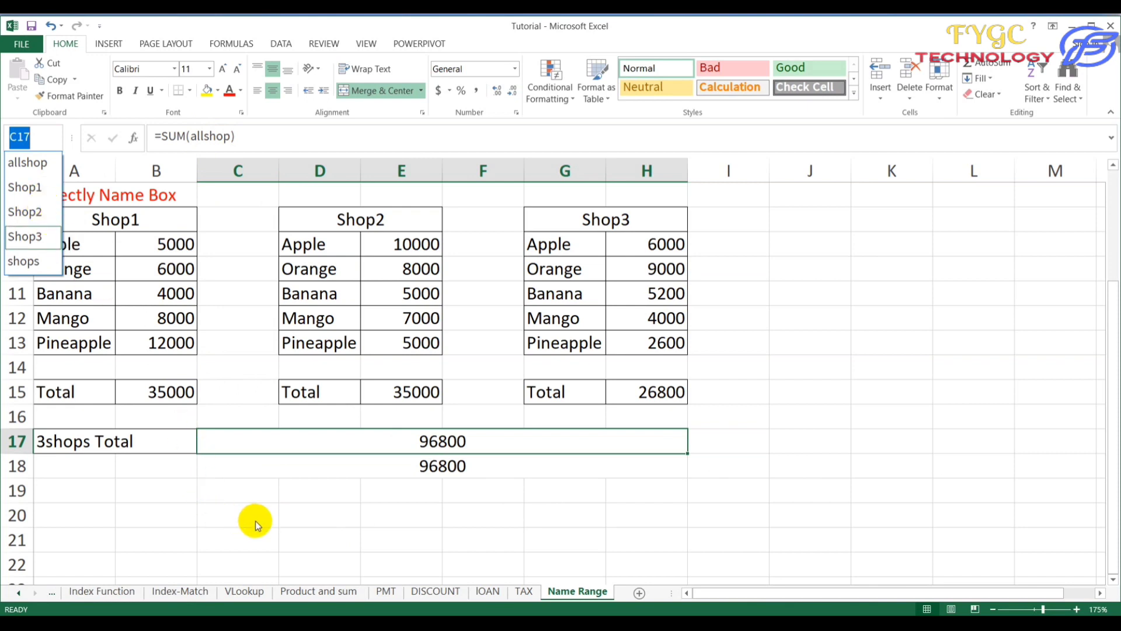
{"action": "key", "text": "Escape"}
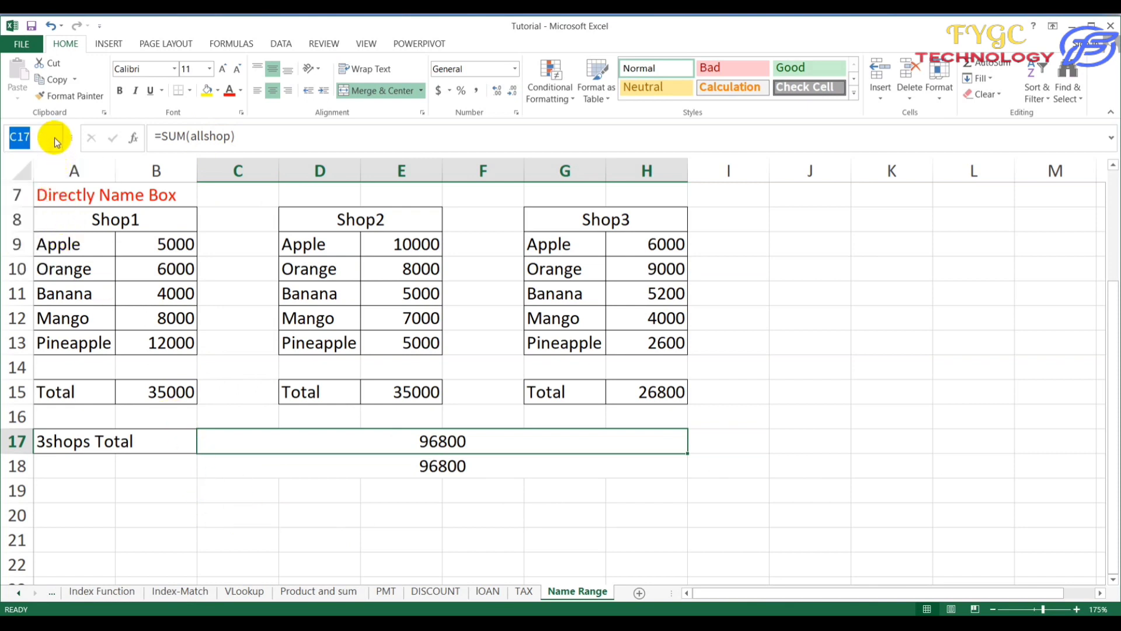
{"action": "left_click", "coordinate": [365, 540]}
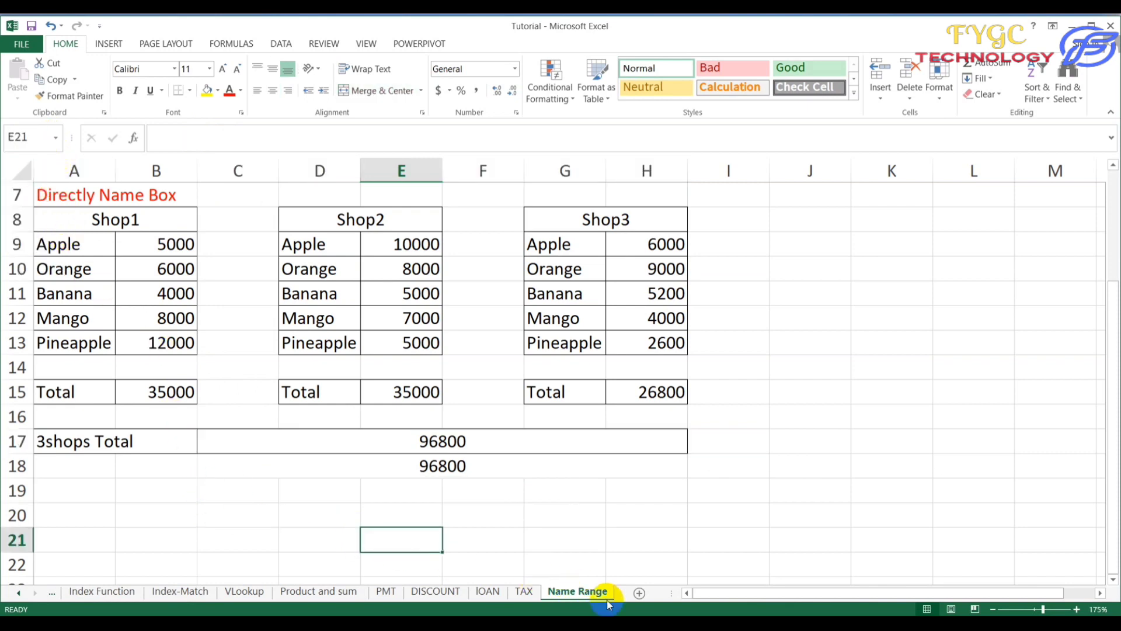
Add a new worksheet to check that the range names are listed there, and return to the Name Range sheet.
{"action": "left_click", "coordinate": [640, 593]}
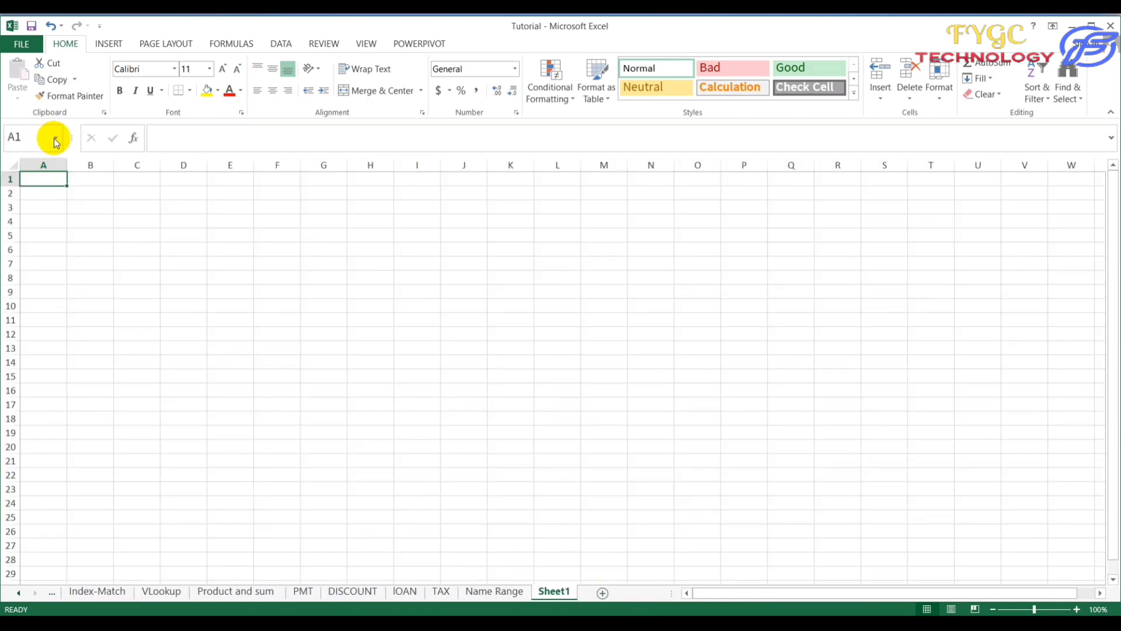
{"action": "left_click", "coordinate": [56, 140]}
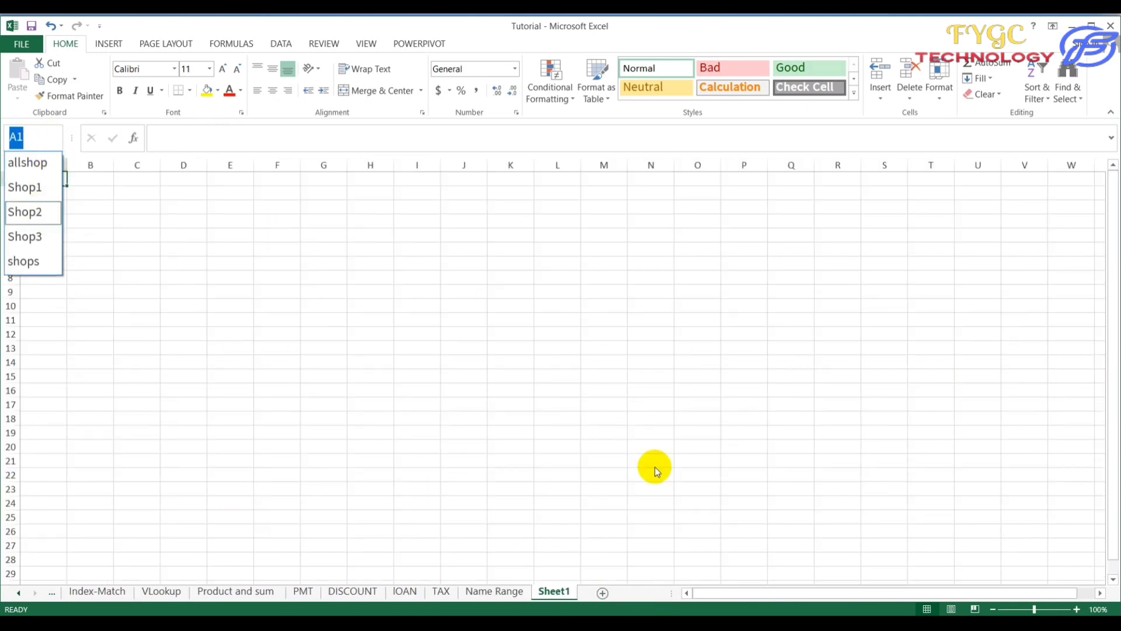
{"action": "left_click", "coordinate": [377, 444]}
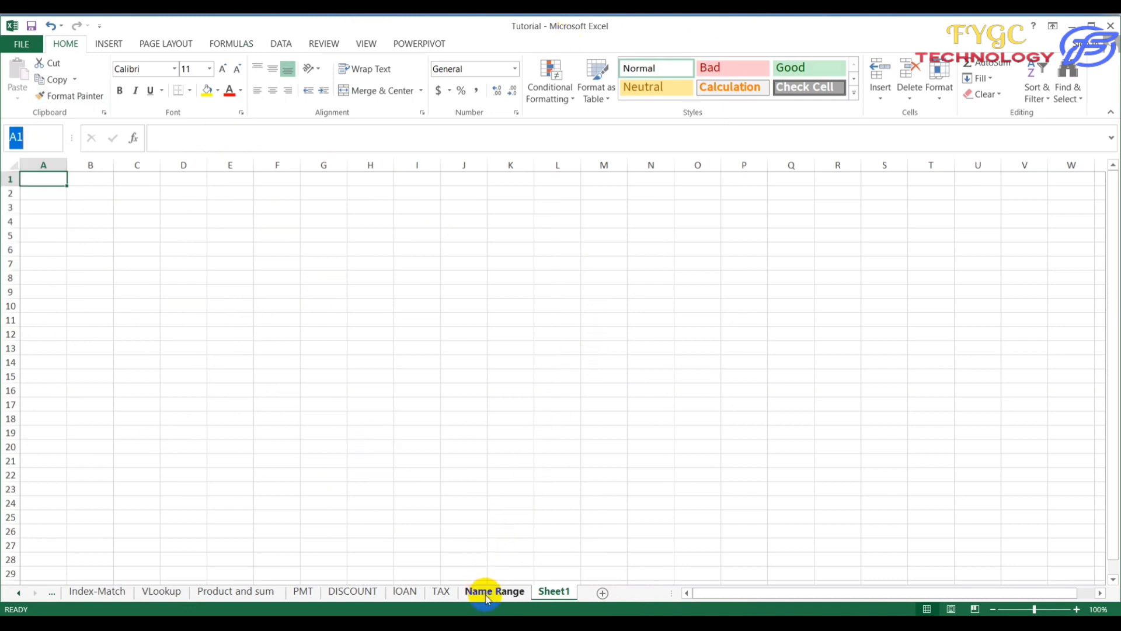
{"action": "left_click", "coordinate": [507, 590]}
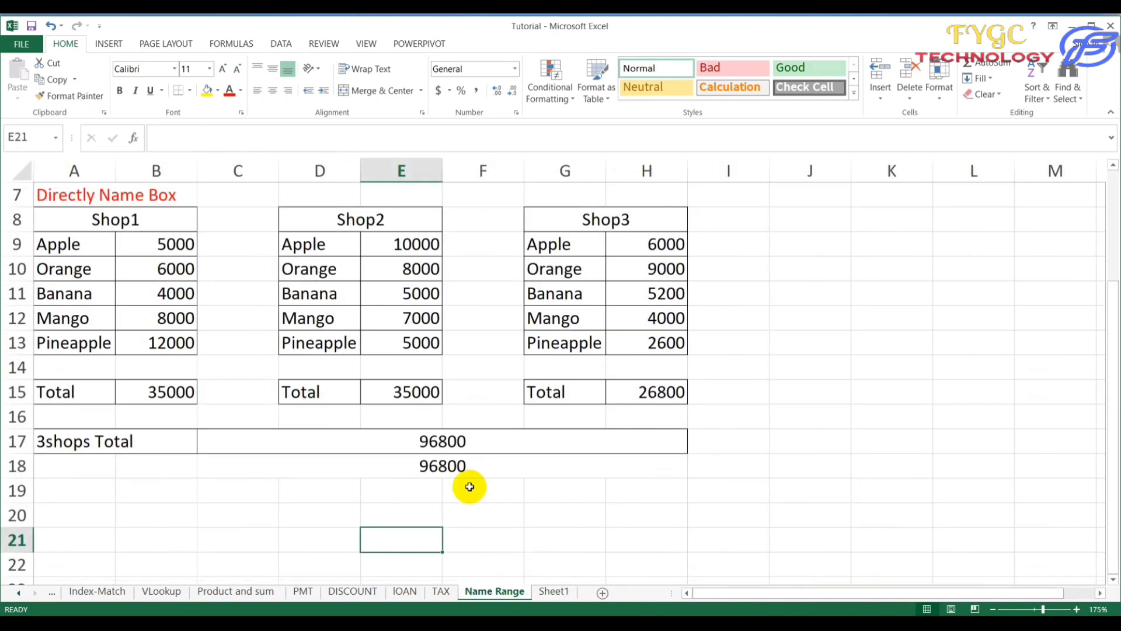
{"action": "scroll", "coordinate": [340, 358], "scroll_direction": "up", "scroll_amount": 2}
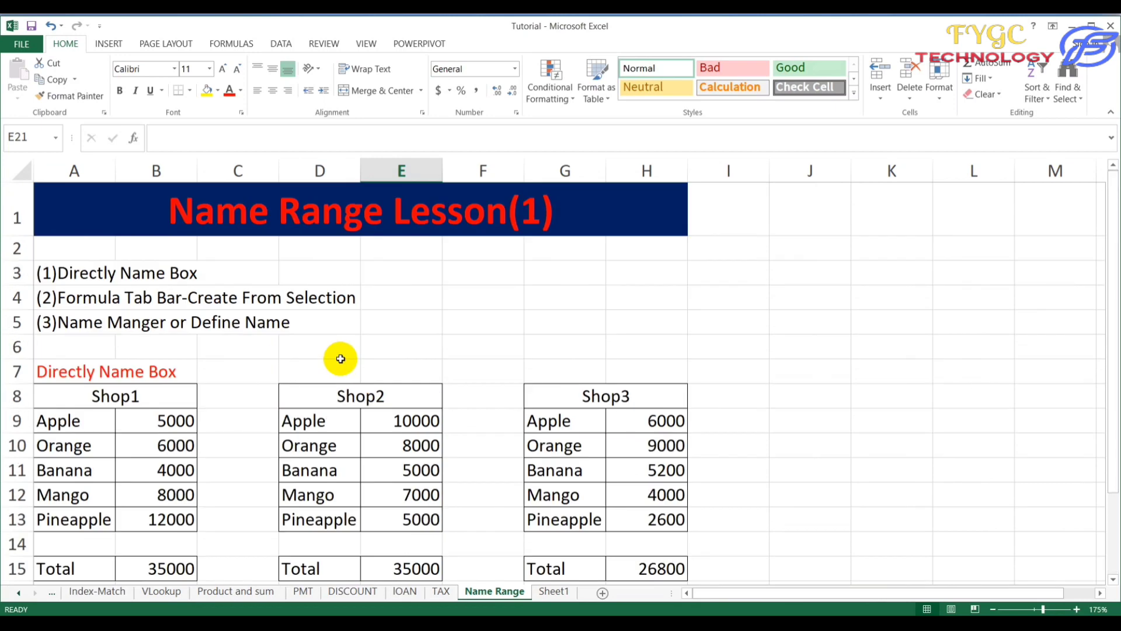
{"action": "scroll", "coordinate": [341, 359], "scroll_direction": "down", "scroll_amount": 1}
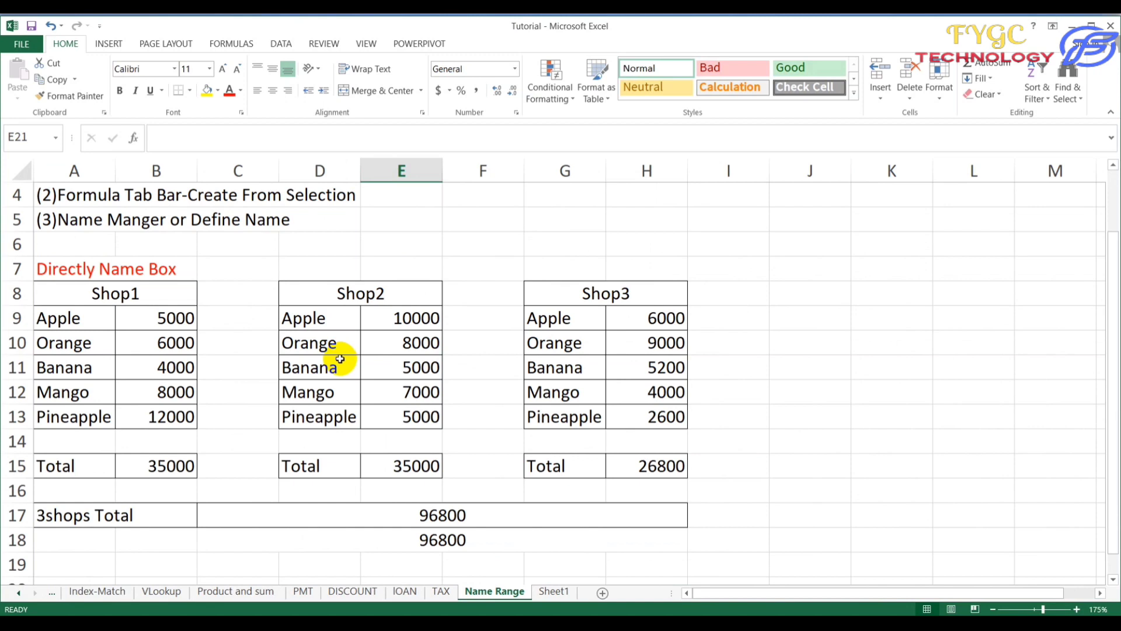
{"action": "scroll", "coordinate": [341, 359], "scroll_direction": "up", "scroll_amount": 1}
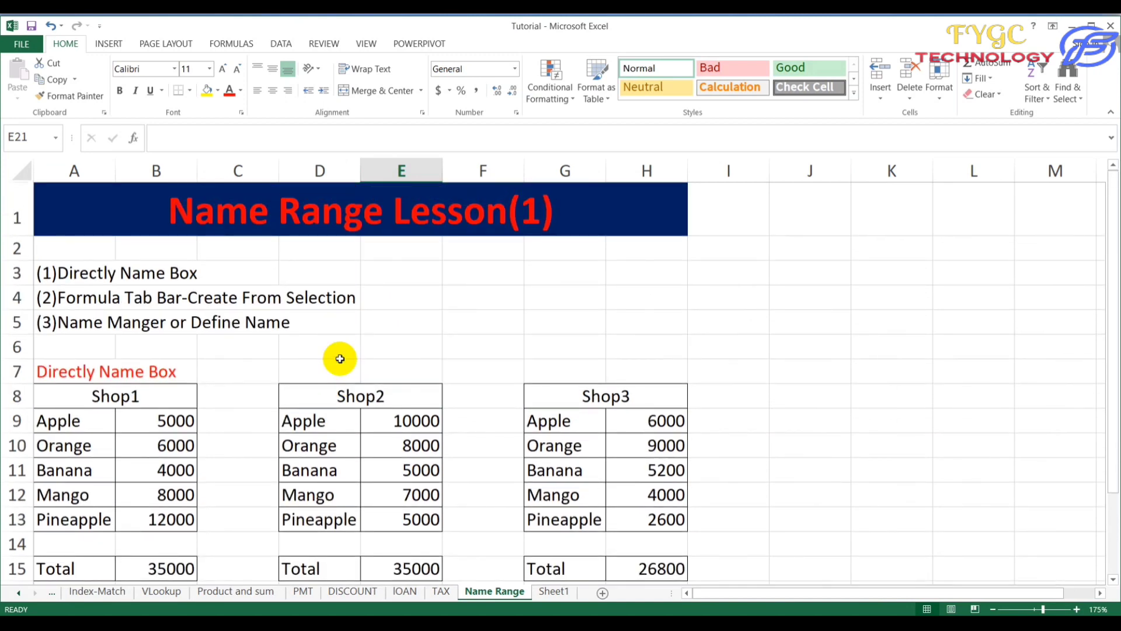